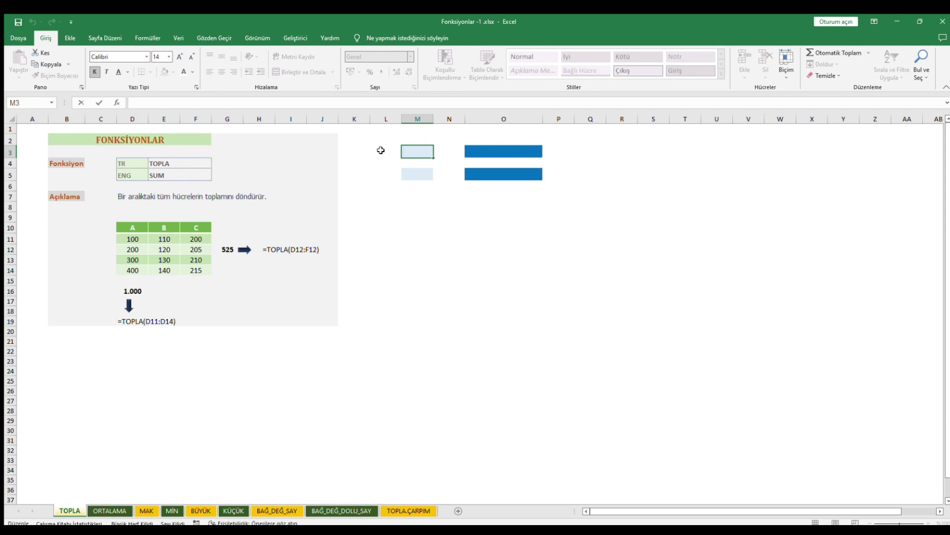
Enter the formula =TOPLA(D12:F12) in cell M3 of the TOPLA sheet to sum the table's second data row.
text(=TOP)
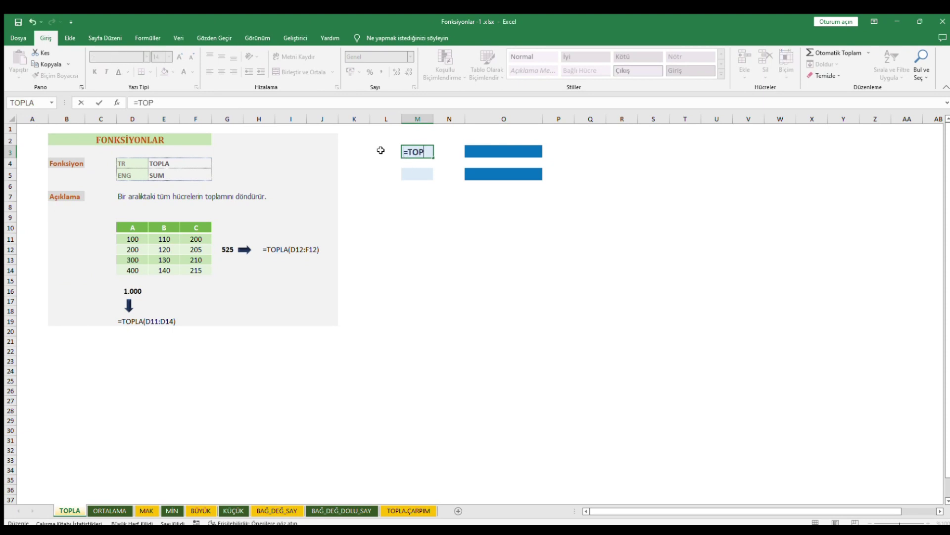
text(LA()
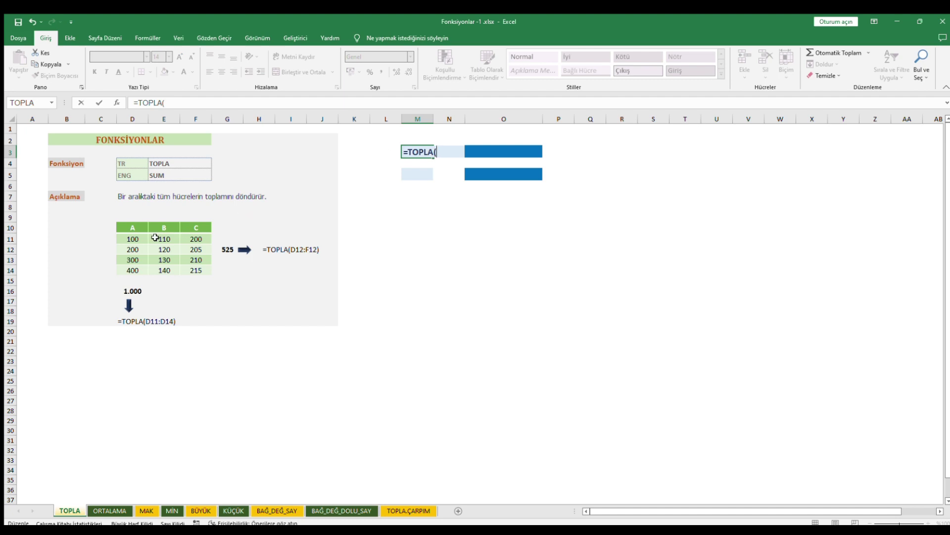
drag(133, 249, 194, 249)
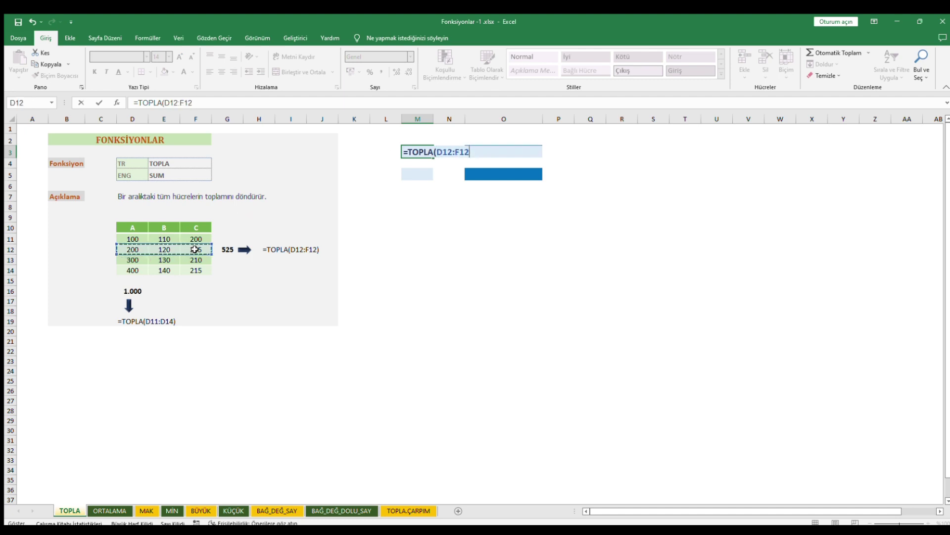
key(Return)
Sum column A of the table in cell M5 of the TOPLA sheet with =TOPLA(D11:D14).
double_click(413, 172)
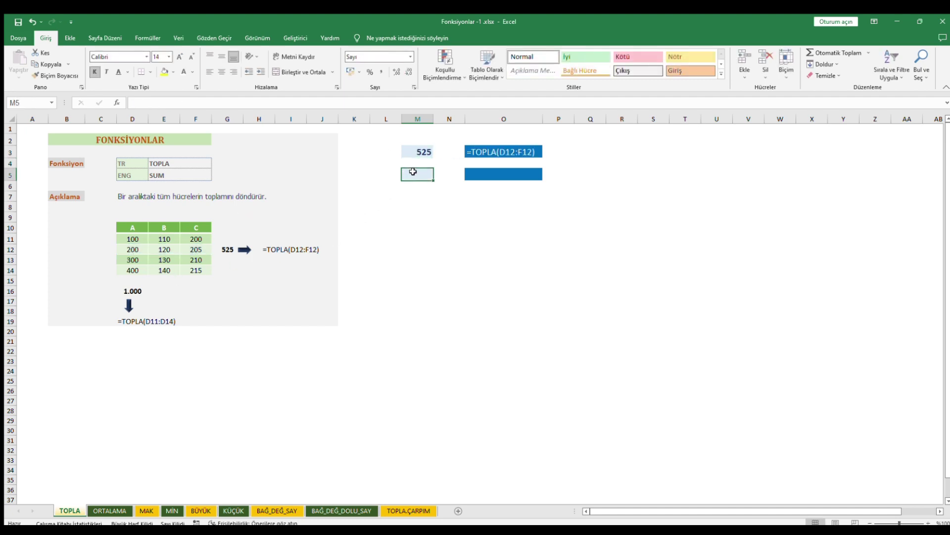
text(=TOPLA)
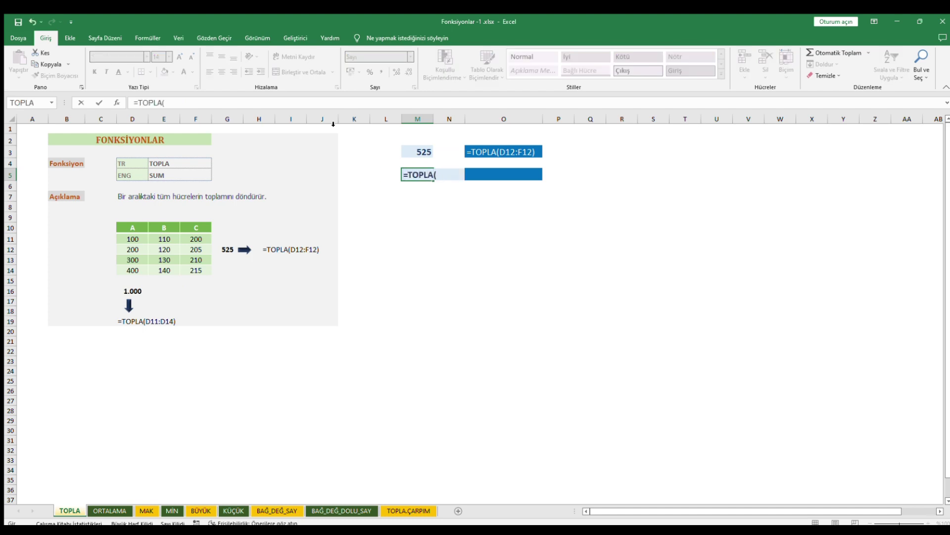
text(()
drag(132, 238, 133, 268)
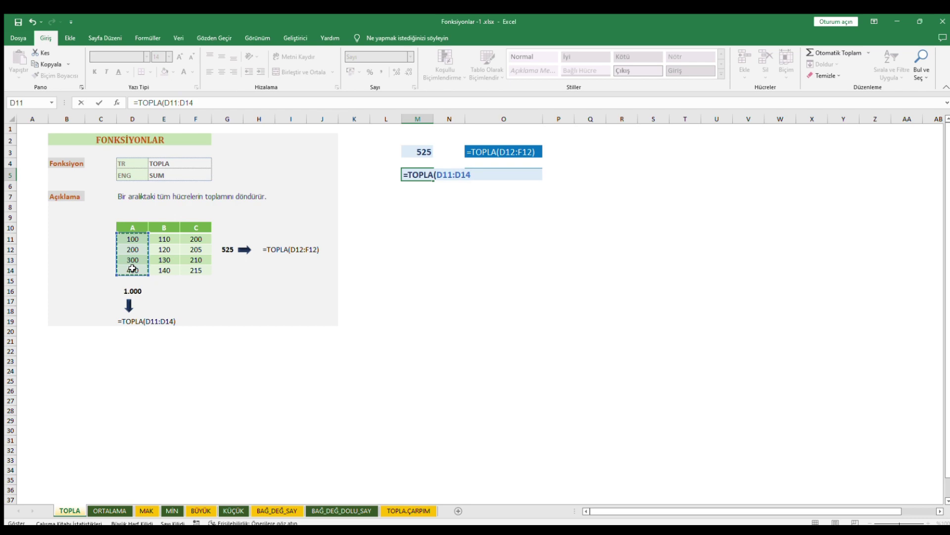
key(Return)
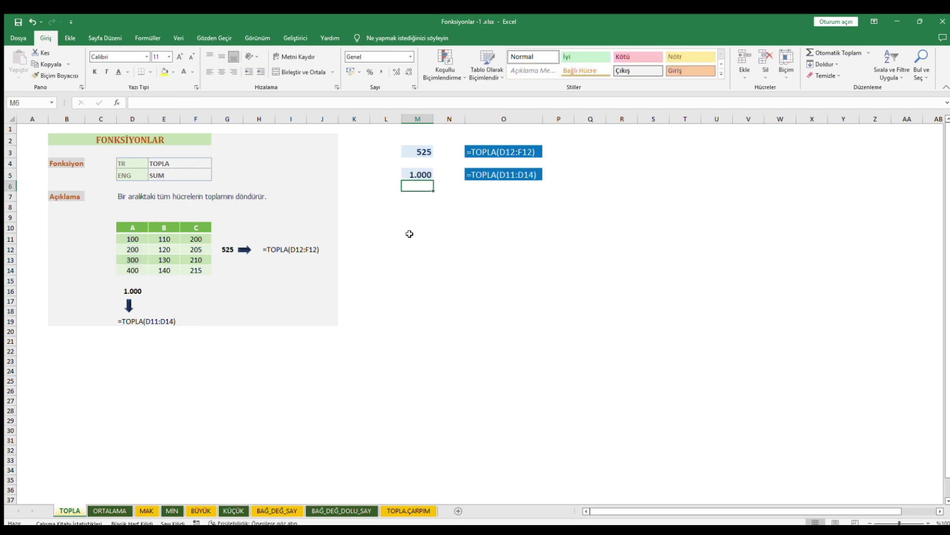
click(419, 208)
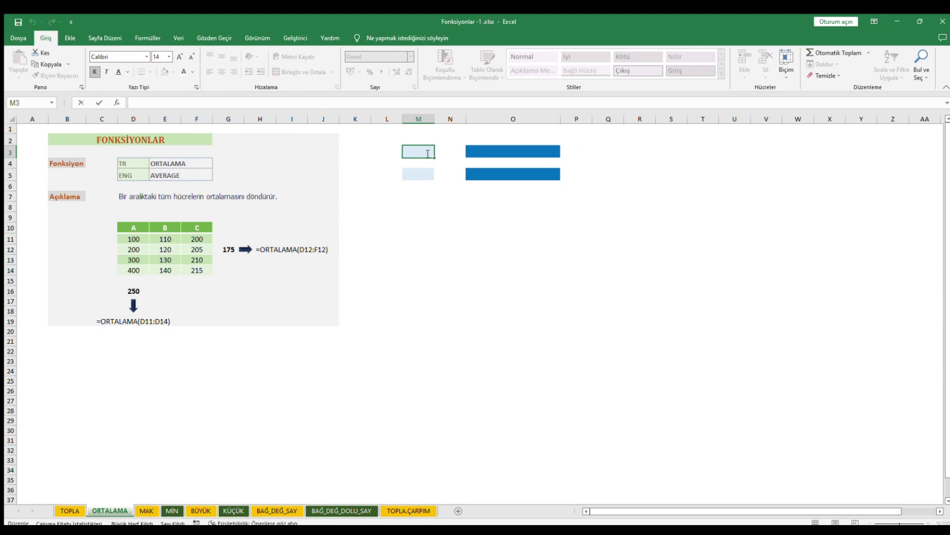
Enter =ORTALAMA(D12:F12) in cell M3 of the ORTALAMA sheet to average the table's second data row.
text(=O)
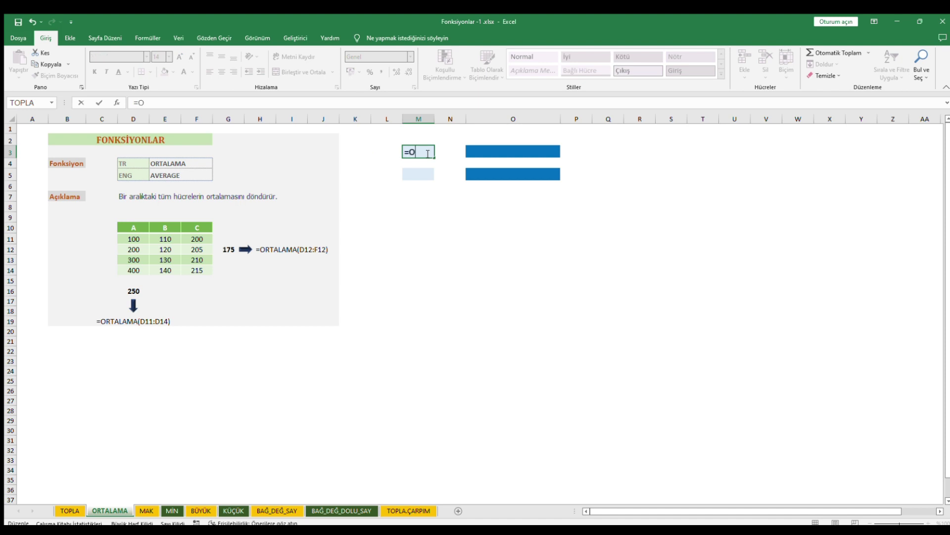
text(RTALAMA()
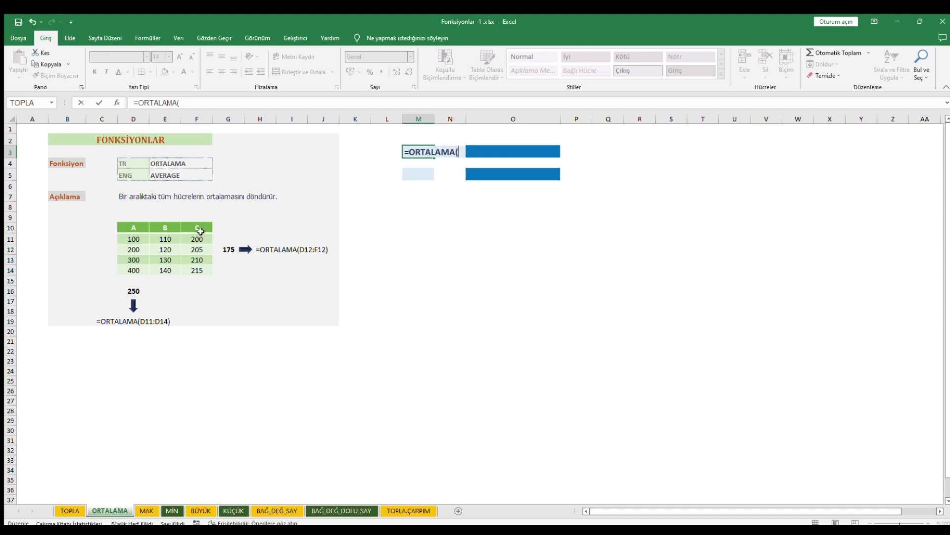
drag(134, 251, 195, 255)
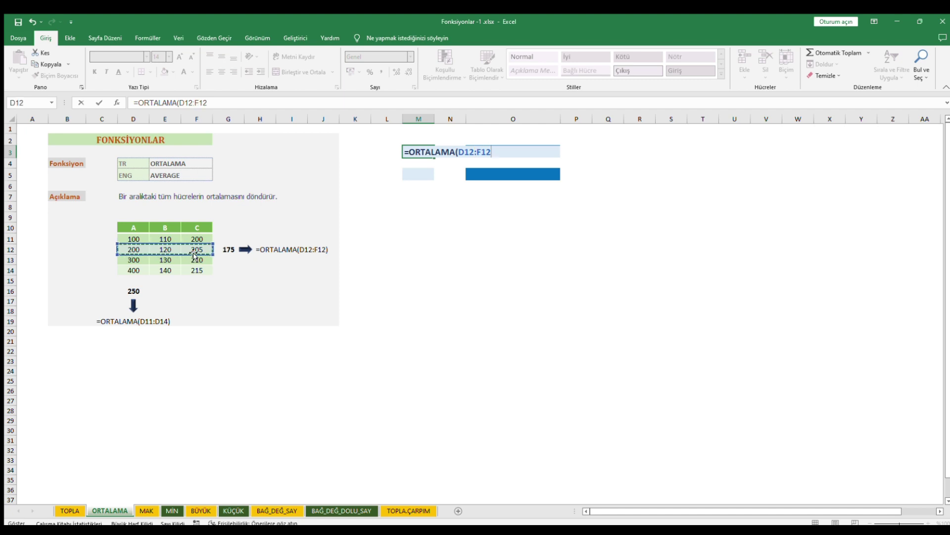
text())
key(Return)
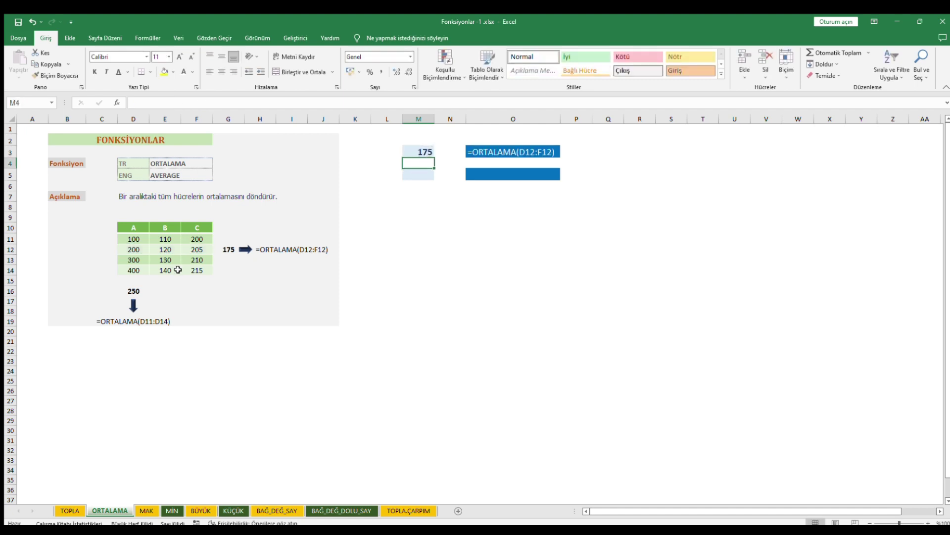
Average column A of the table in cell M5 of the ORTALAMA sheet with =ORTALAMA(D11:D14).
click(414, 174)
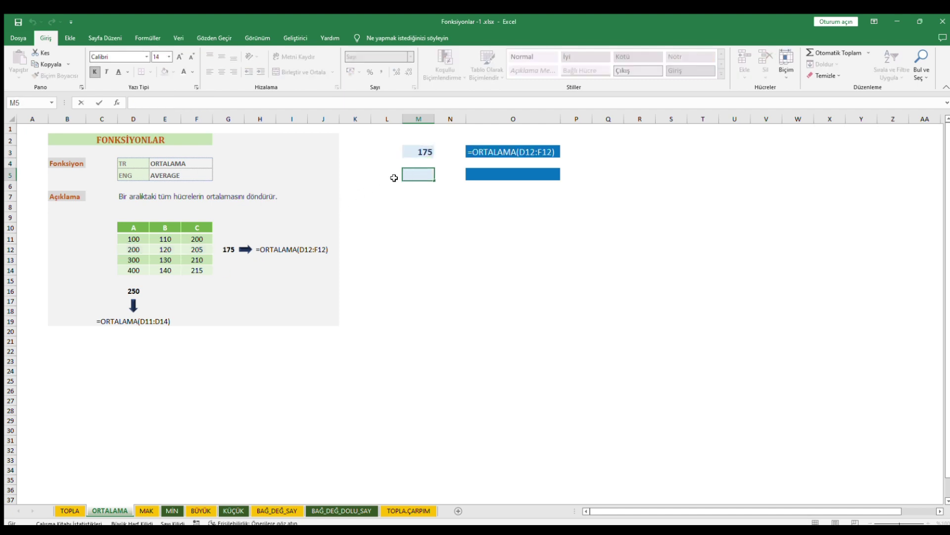
text(=ORTALAMA)
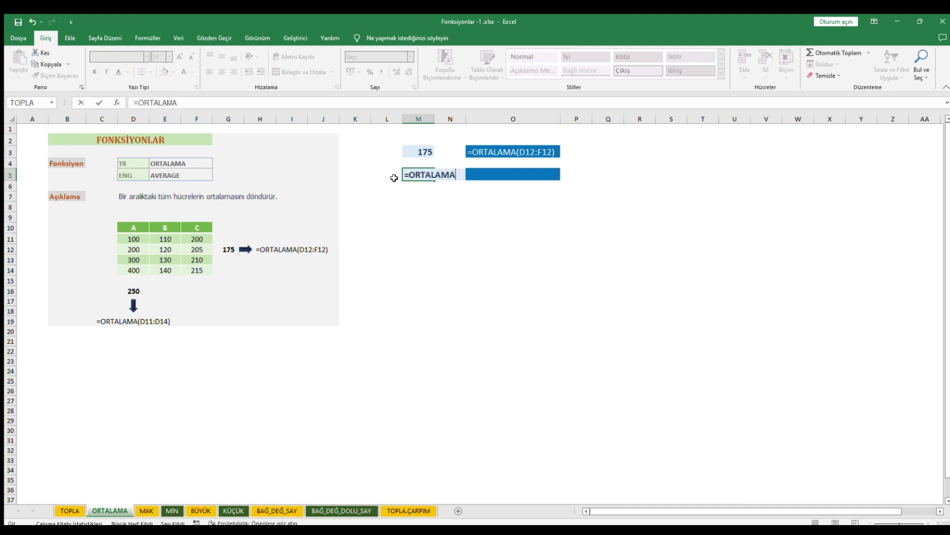
text(()
drag(134, 239, 133, 269)
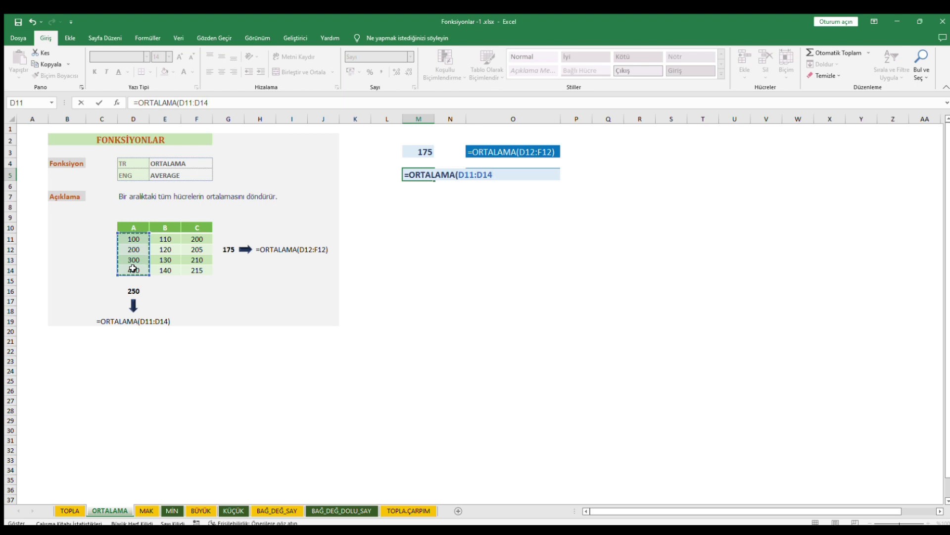
text())
key(Return)
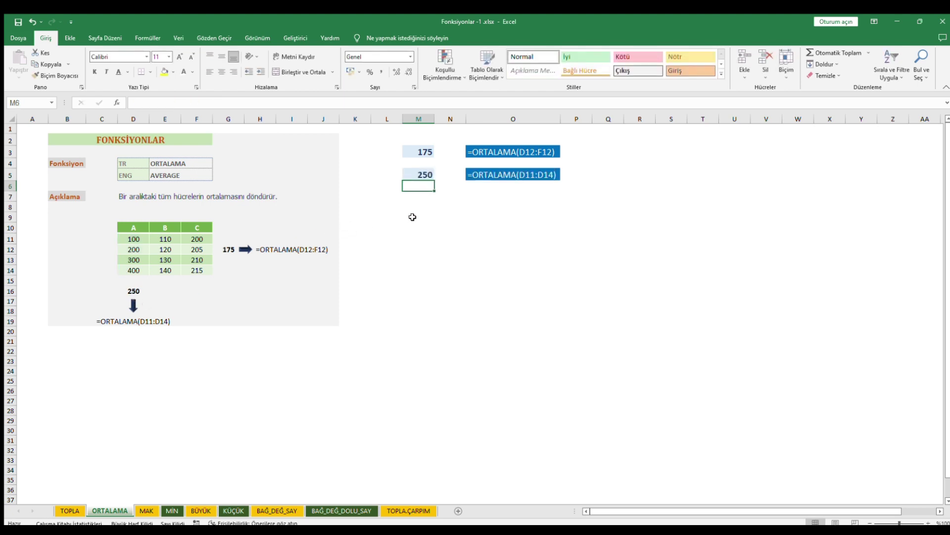
click(412, 217)
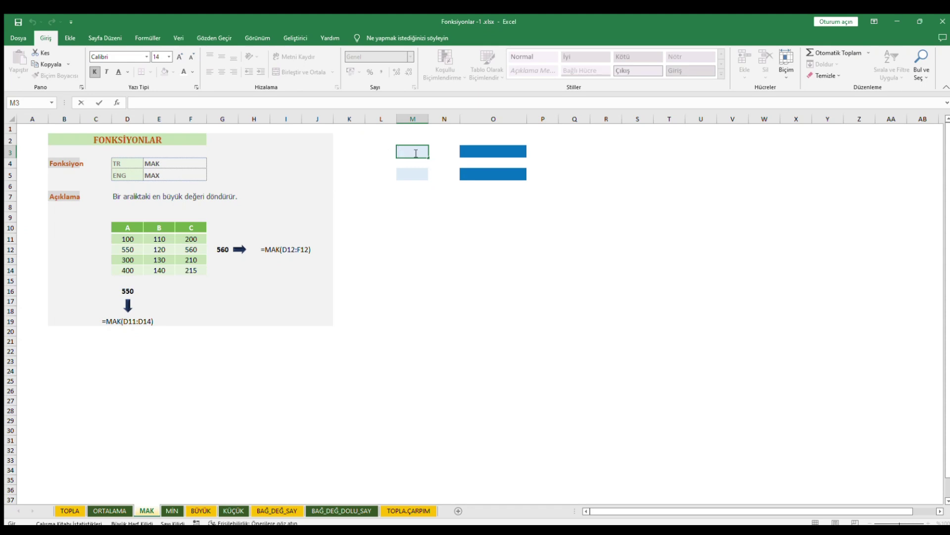
Enter =MAK(D12:F12) in cell M3 of the MAK sheet to return the second data row's largest value.
text(=)
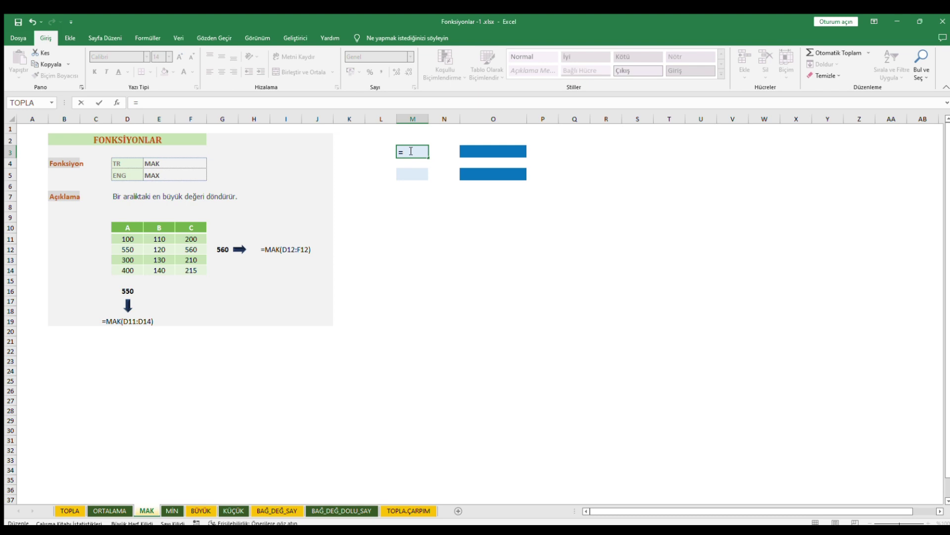
text(MAK()
drag(130, 249, 182, 247)
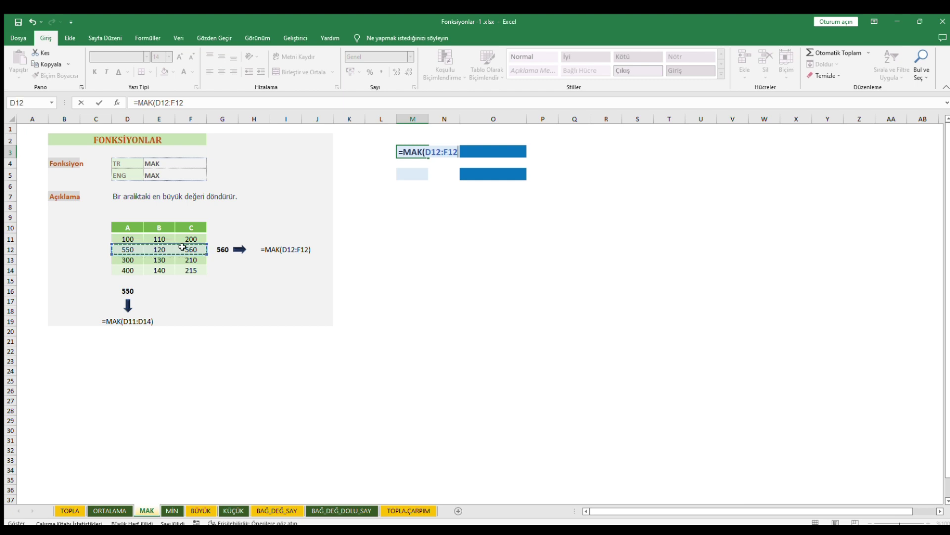
text())
key(Return)
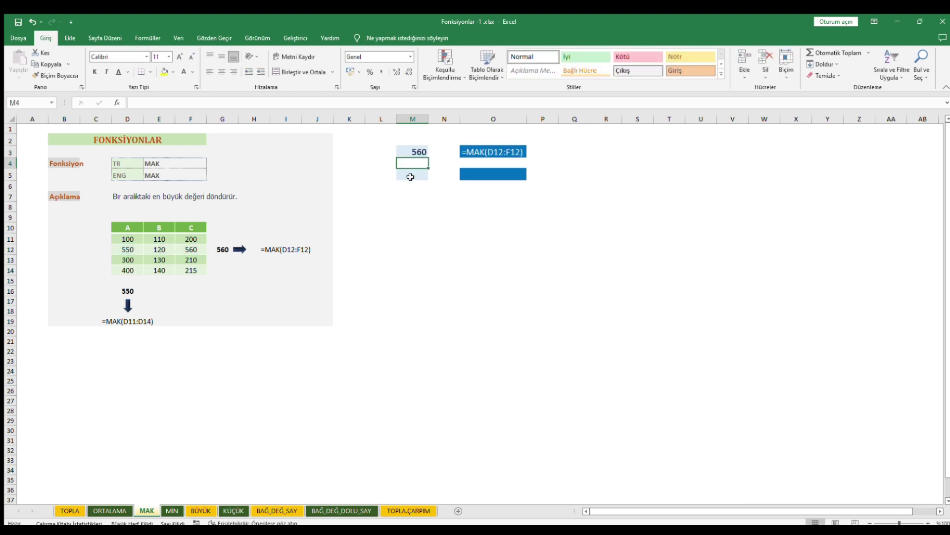
Return the largest value of table column A in cell M5 of the MAK sheet with =MAK(D11:D14).
double_click(411, 176)
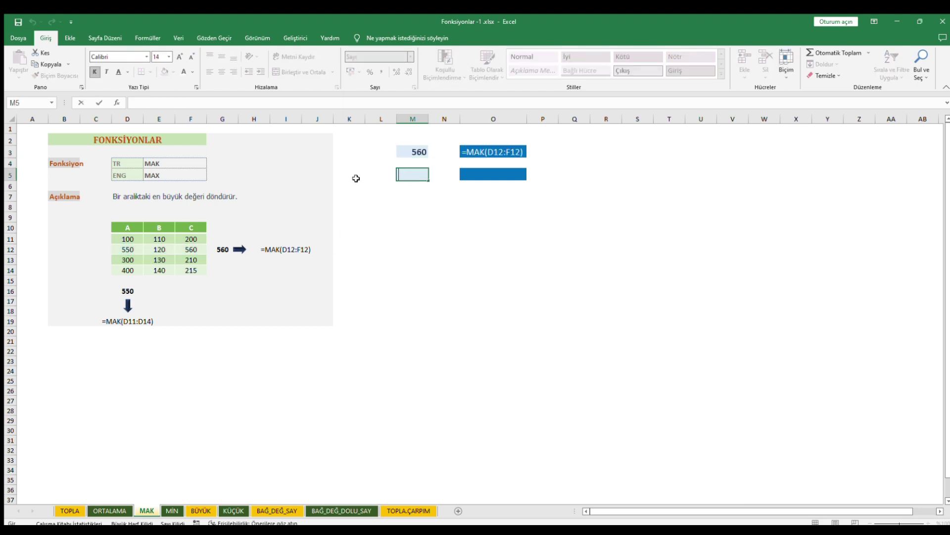
text(=MAK()
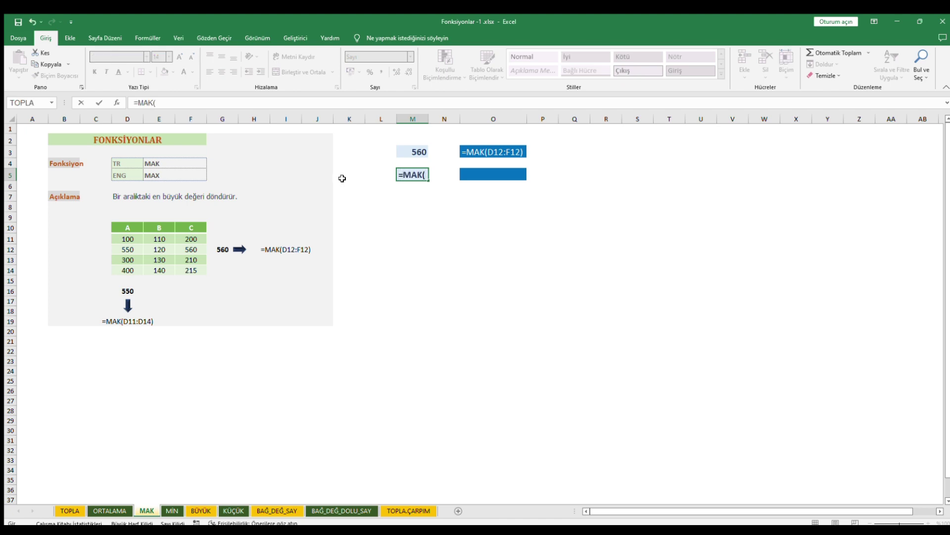
drag(127, 239, 125, 265)
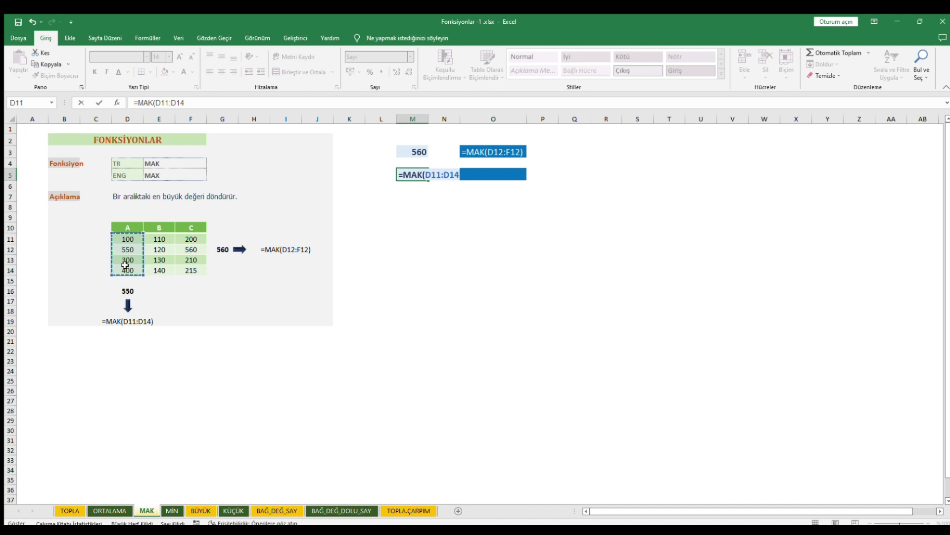
text())
key(Return)
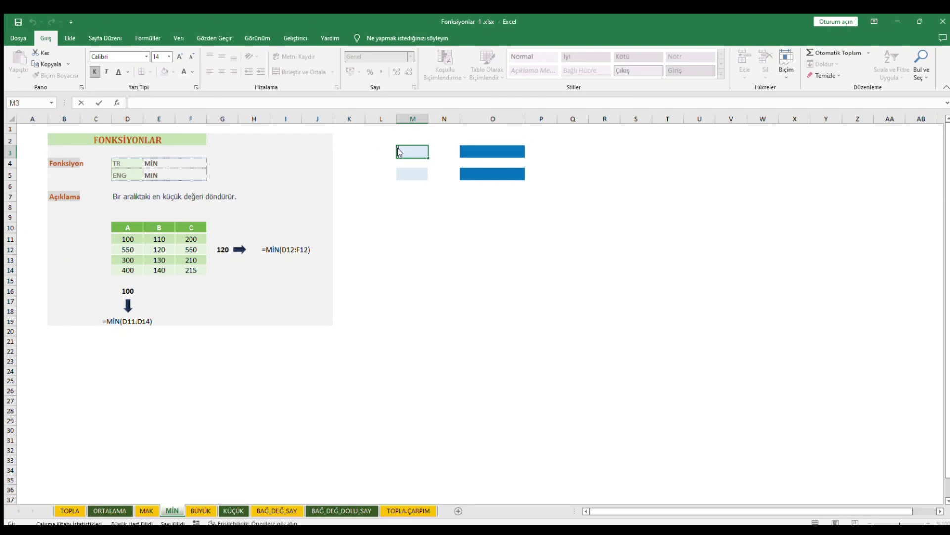
Enter =MİN(D12:F12) in cell M3 of the MİN sheet to return the second data row's smallest value.
double_click(411, 152)
text(=)
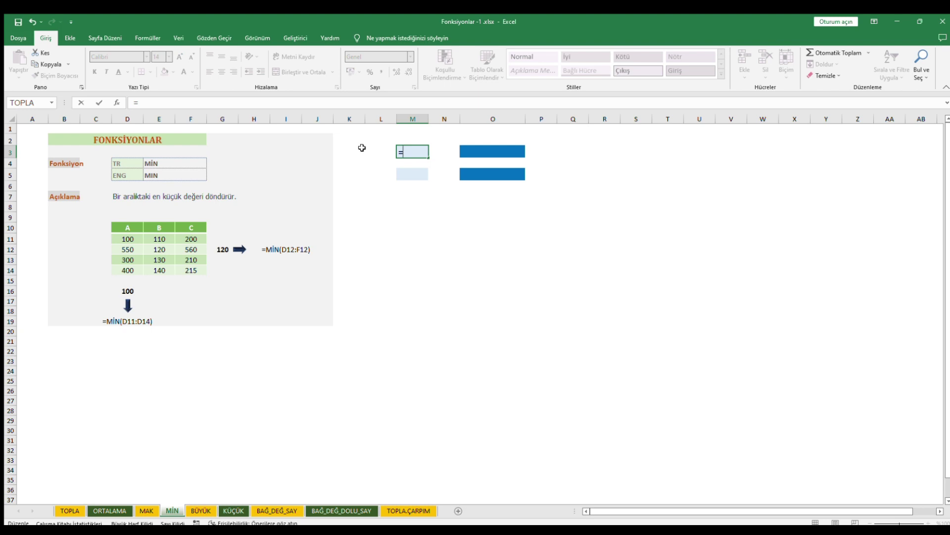
text(MİN()
drag(125, 249, 182, 247)
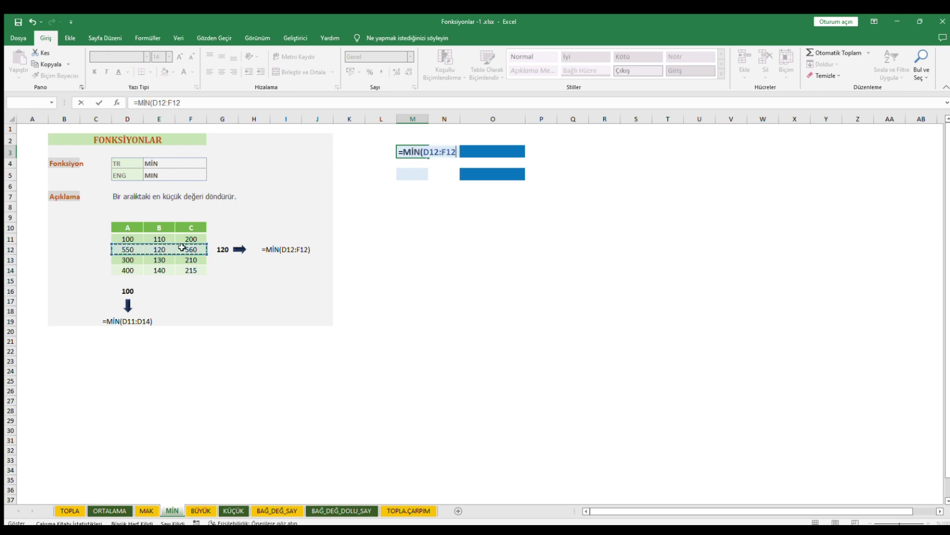
key(Return)
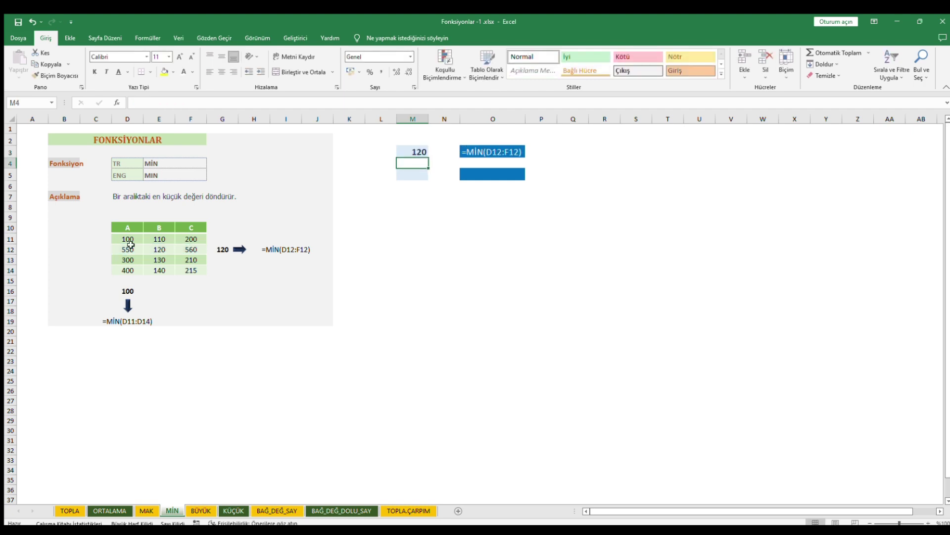
Return the smallest value of table column A in cell M5 of the MİN sheet with =MİN(D11:D14).
double_click(403, 174)
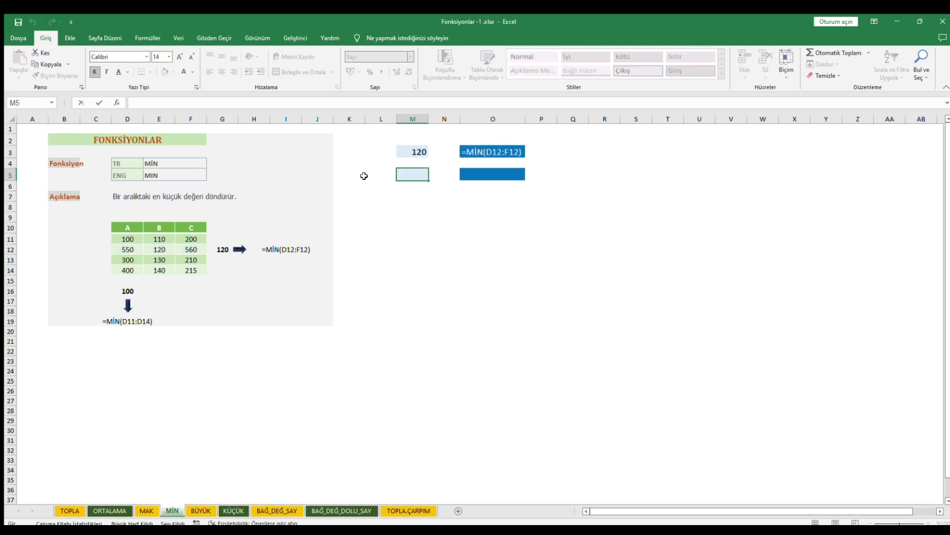
text(=MİN()
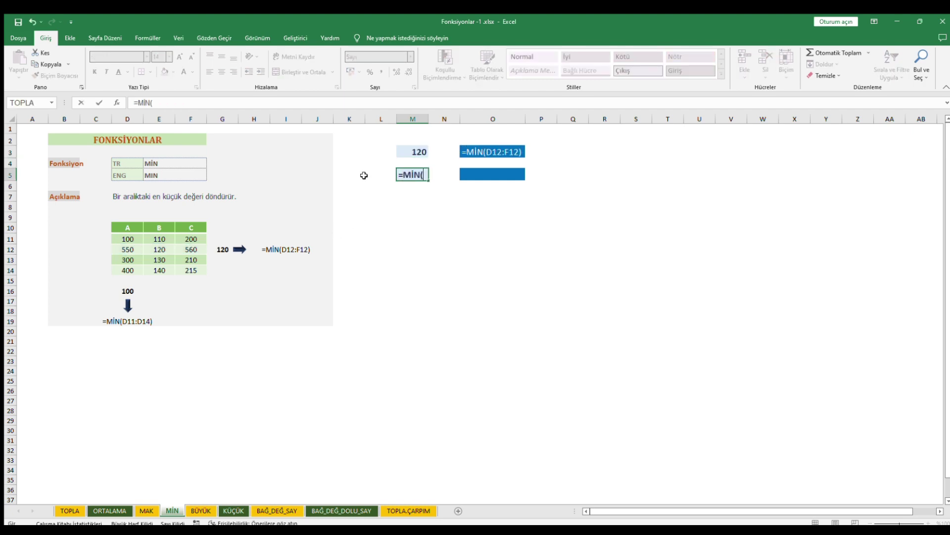
drag(125, 241, 128, 268)
text())
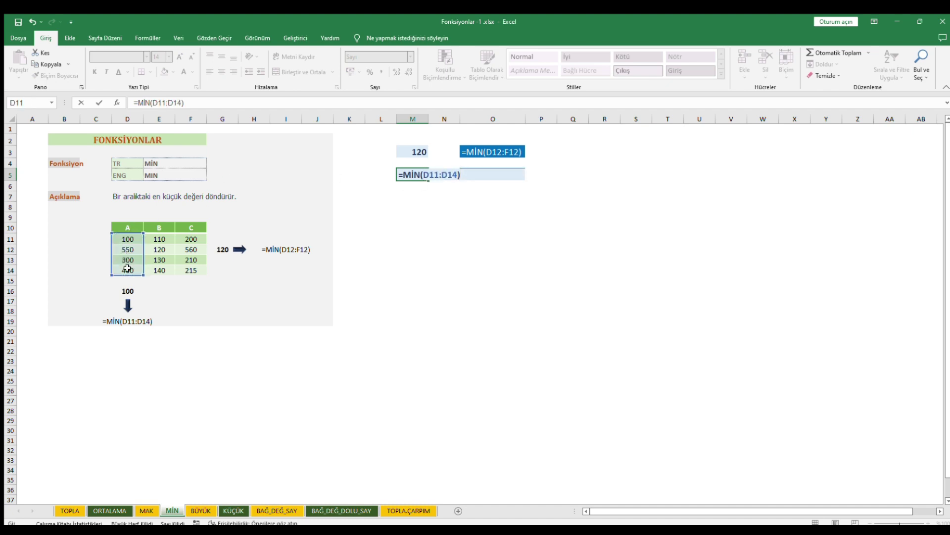
key(Return)
click(411, 216)
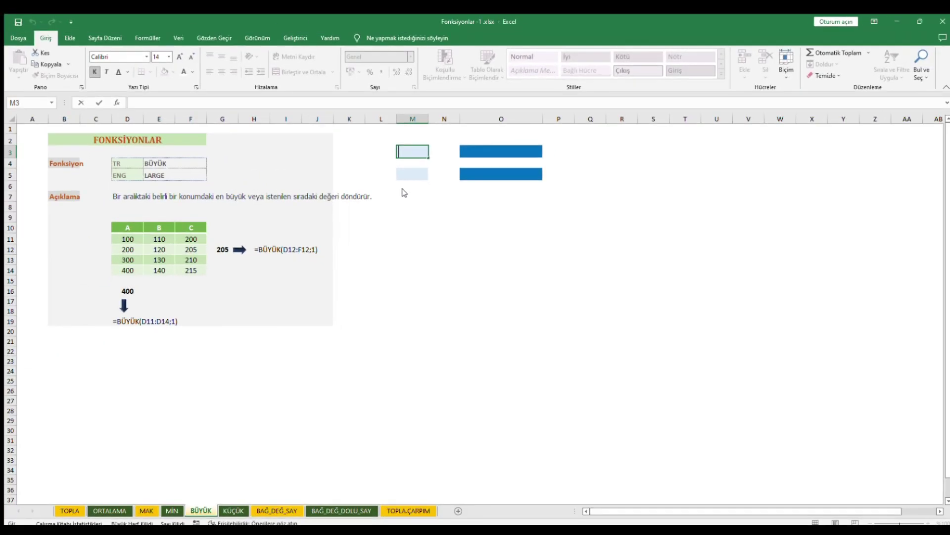
Enter =BÜYÜK(D12:F12;1) in cell M3 of the BÜYÜK sheet to return the second data row's first-ranked largest value.
click(361, 155)
double_click(402, 151)
text(=BÜYÜK()
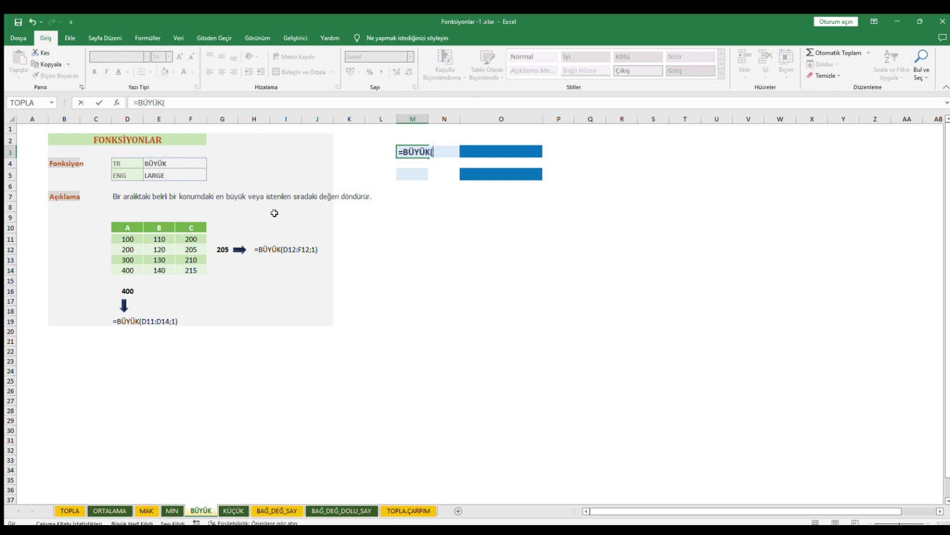
click(140, 248)
drag(153, 249, 179, 247)
text(;)
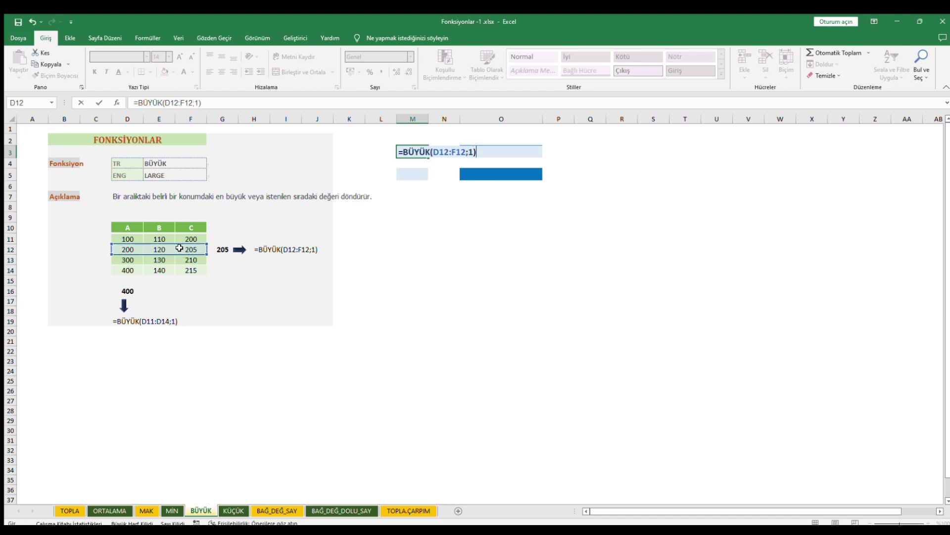
text(1))
key(Return)
Return the first-ranked largest value of table column A in cell M5 of the BÜYÜK sheet with =BÜYÜK(D11:D14;1).
click(409, 172)
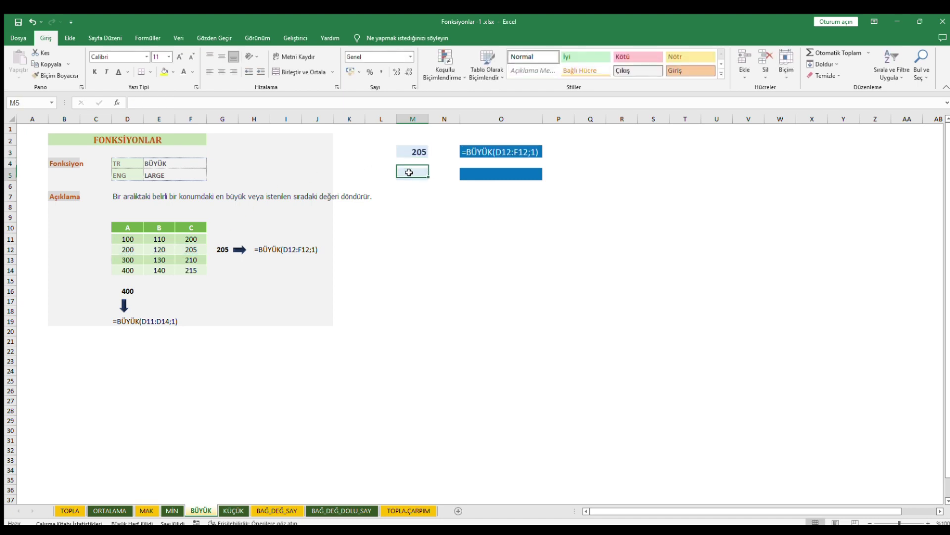
double_click(408, 172)
text(=)
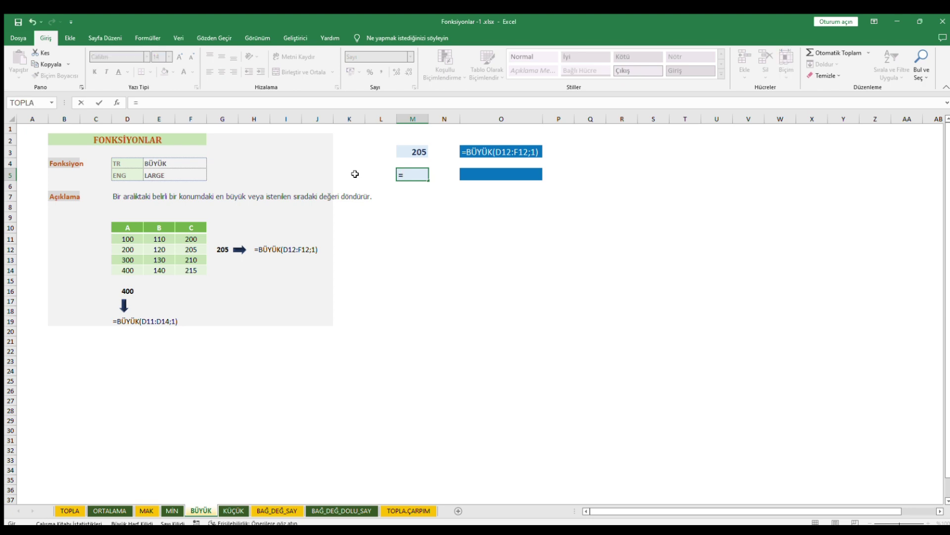
text(BÜYÜK()
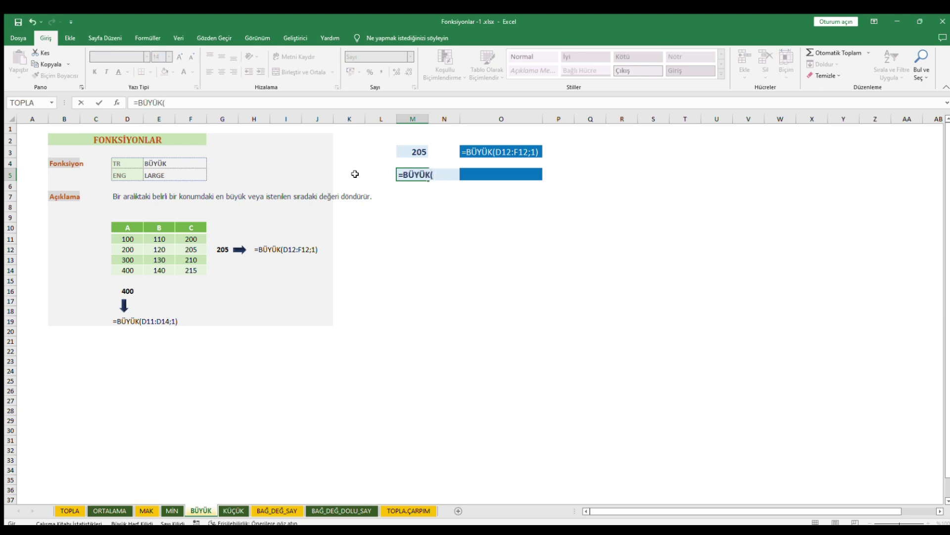
drag(123, 237, 126, 266)
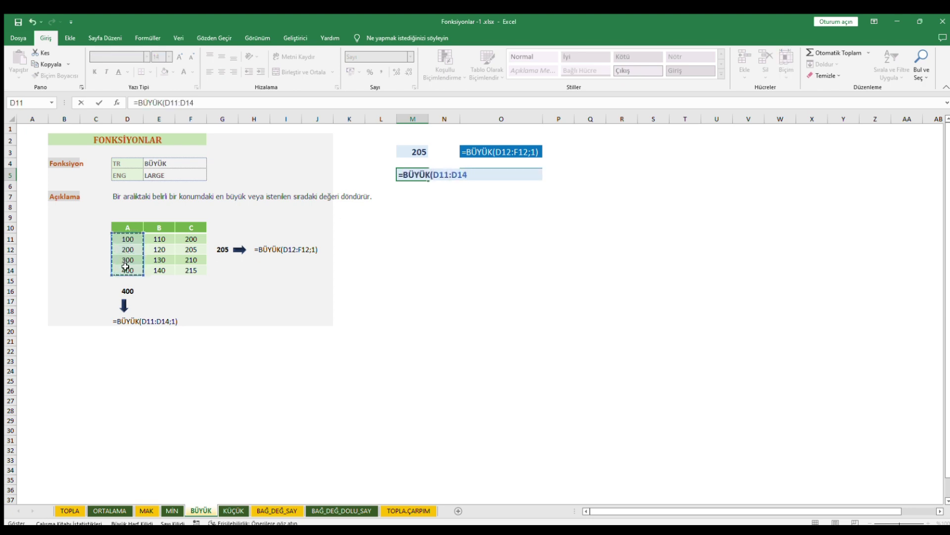
text(;1)
key(Return)
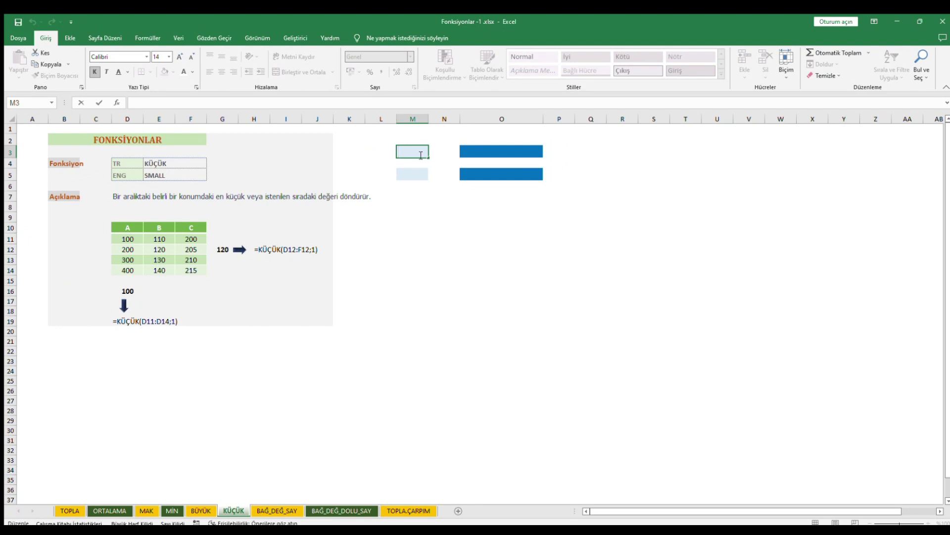
Enter =KÜÇÜK(D12:F12;1) in cell M3 of the KÜÇÜK sheet to return the second data row's first-ranked smallest value.
text(=KÜÇÜK()
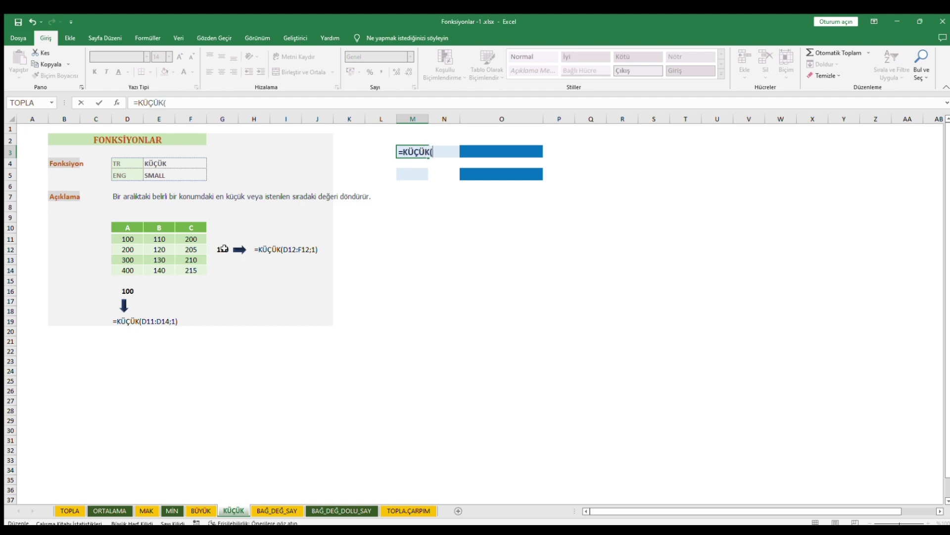
drag(129, 249, 183, 249)
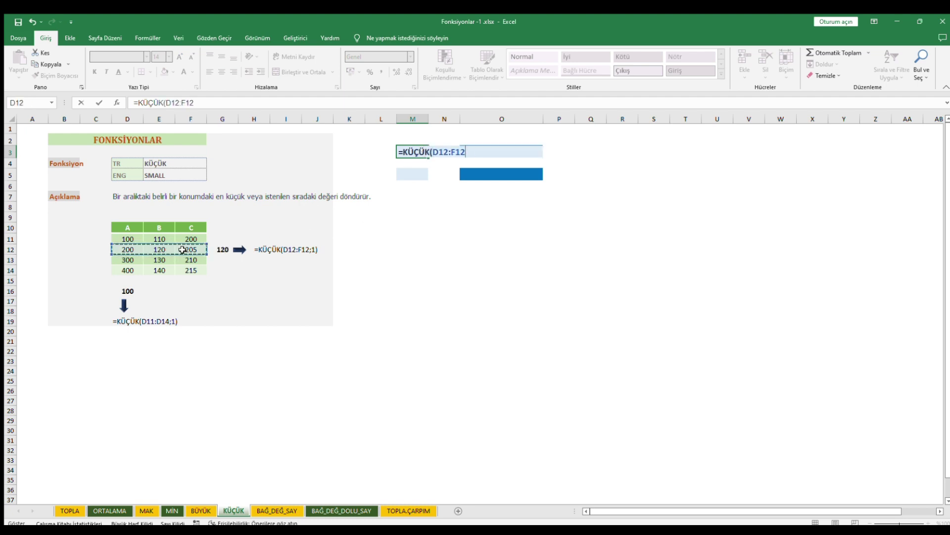
text(;1))
key(Return)
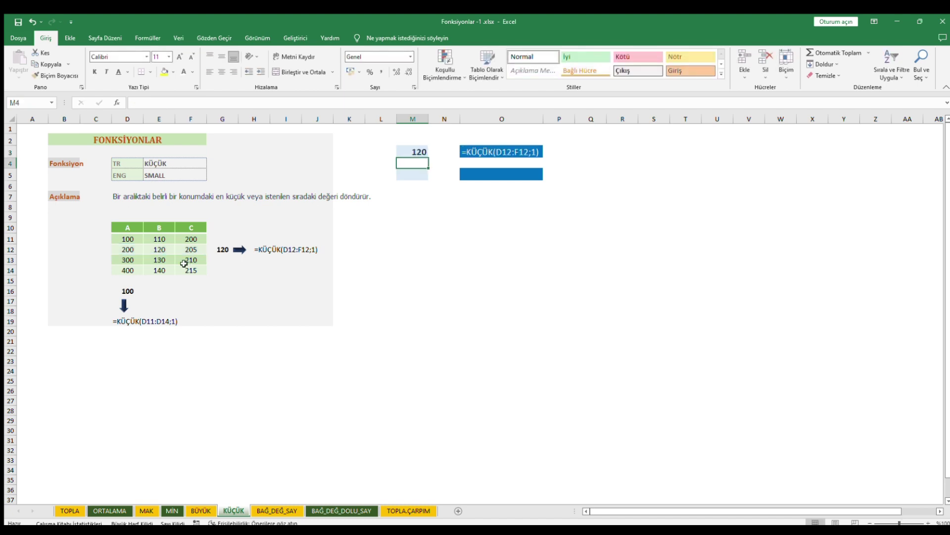
Return the first-ranked smallest value of table column A in cell M5 of the KÜÇÜK sheet with =KÜÇÜK(D11:D14;1).
click(404, 174)
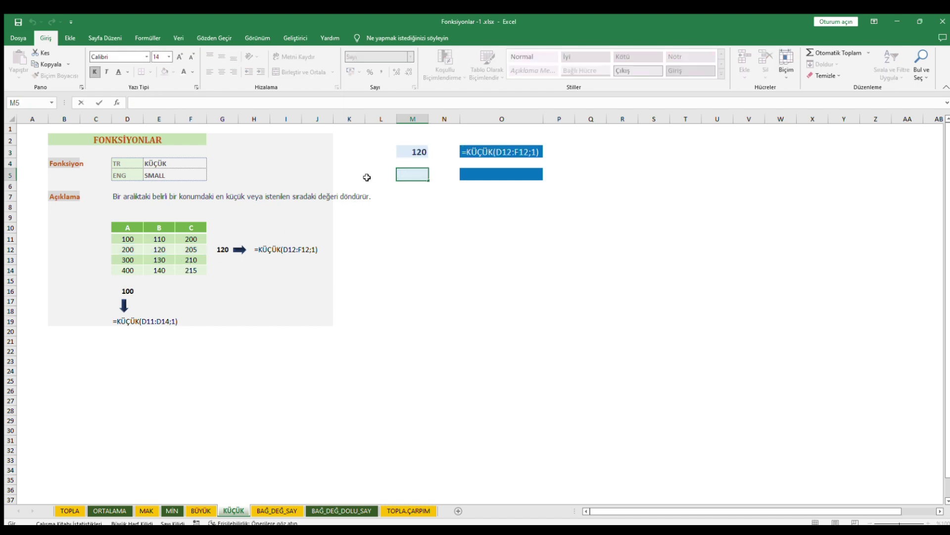
text(=KÜÇÜK)
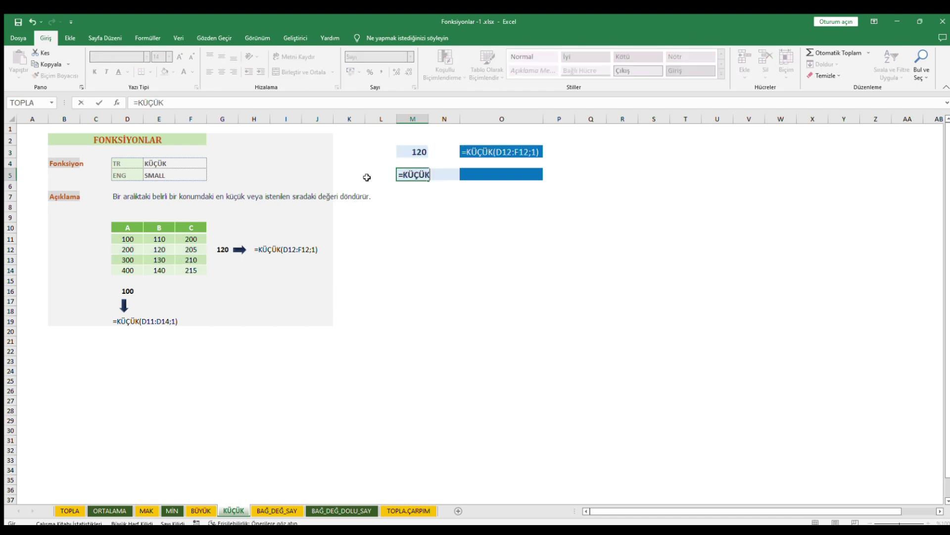
text(()
drag(122, 238, 127, 278)
text(;1)
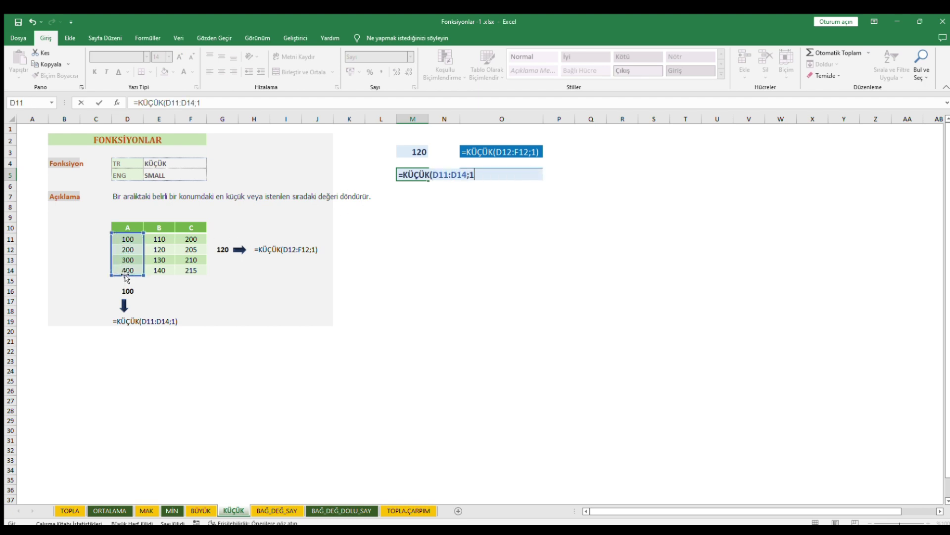
text())
key(Return)
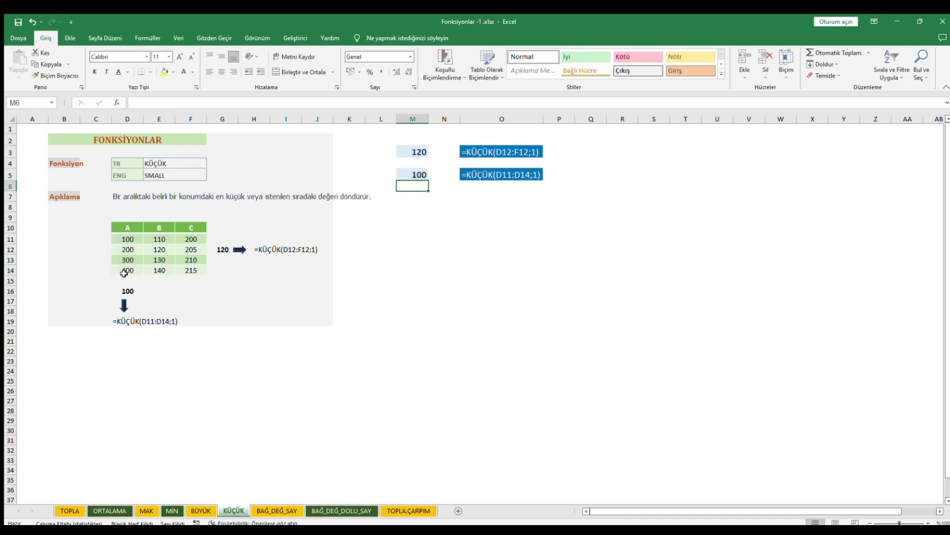
click(410, 218)
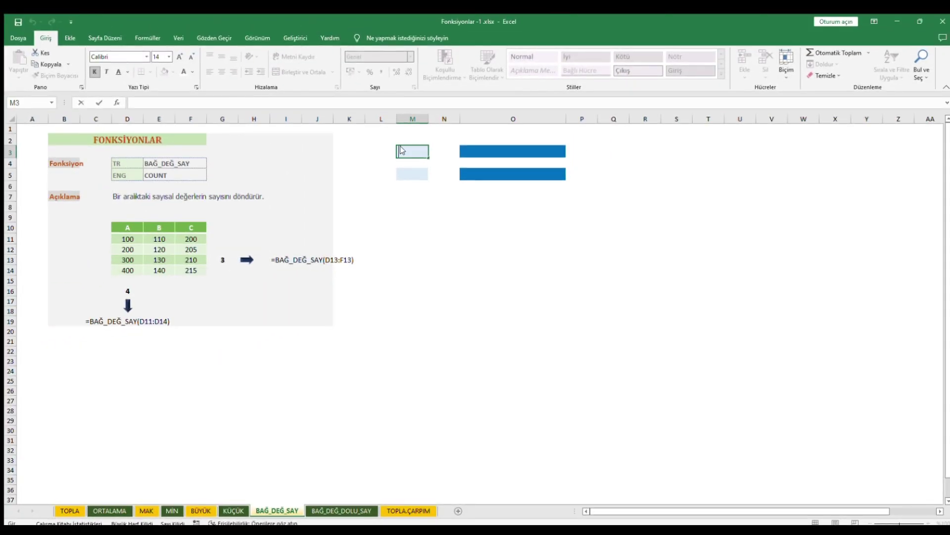
Enter =BAĞ_DEĞ_SAY(D13:F13) in cell M3 of the BAĞ_DEĞ_SAY sheet to count the third data row's numeric values.
click(413, 156)
text(=BA)
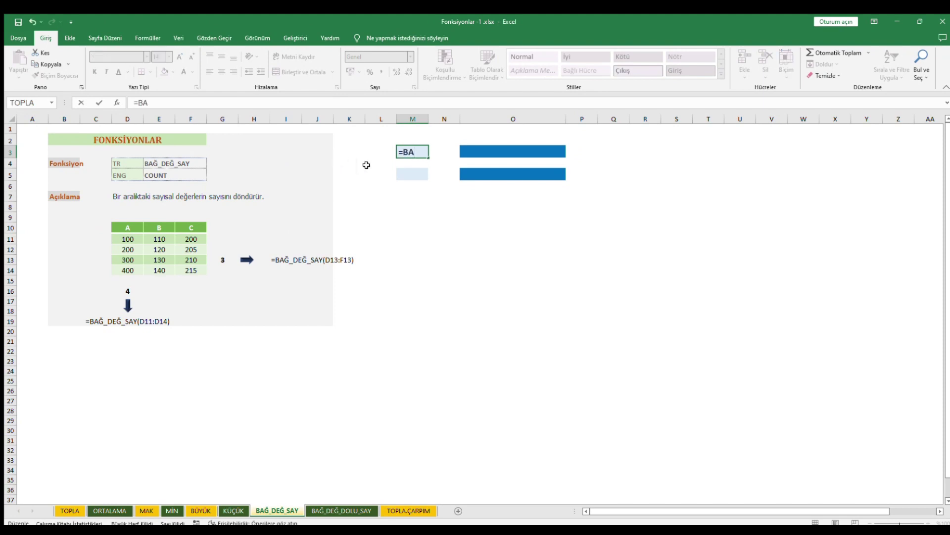
double_click(420, 173)
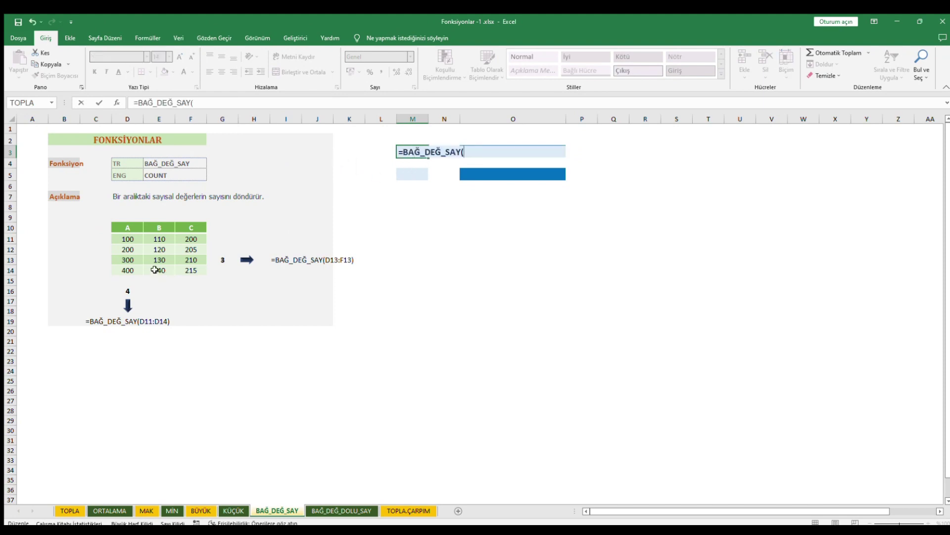
drag(132, 260, 183, 260)
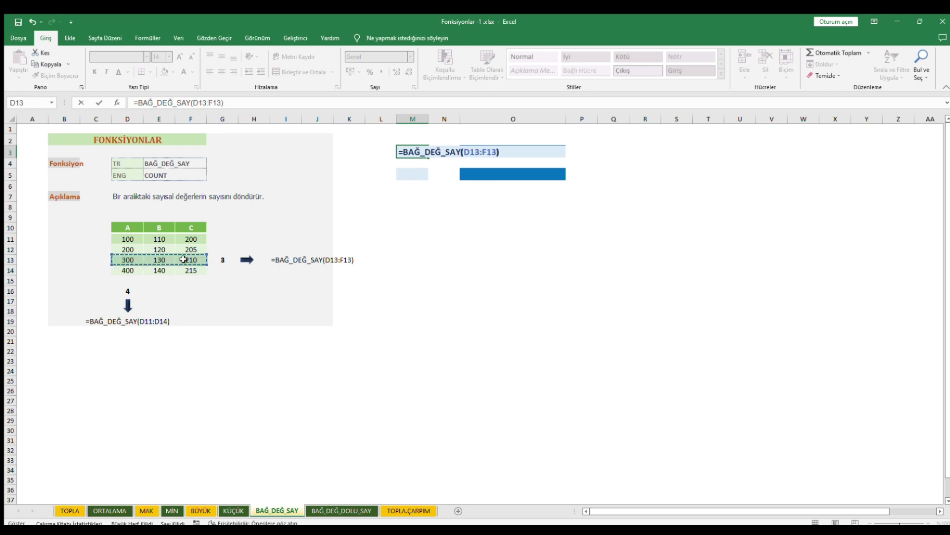
key(Return)
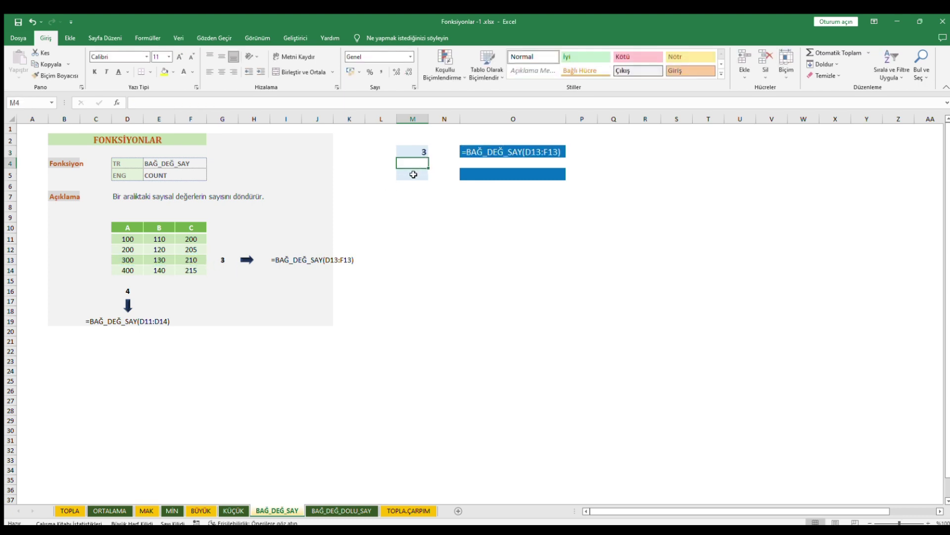
Count the numeric values of table column A in cell M5 of the BAĞ_DEĞ_SAY sheet with =BAĞ_DEĞ_SAY(D11:D14).
double_click(413, 174)
text(=)
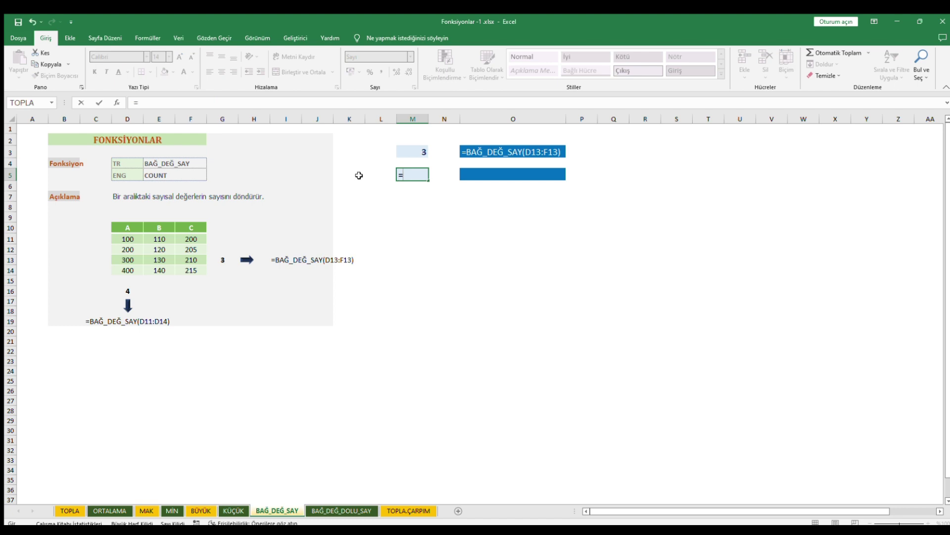
text(BA)
key(Tab)
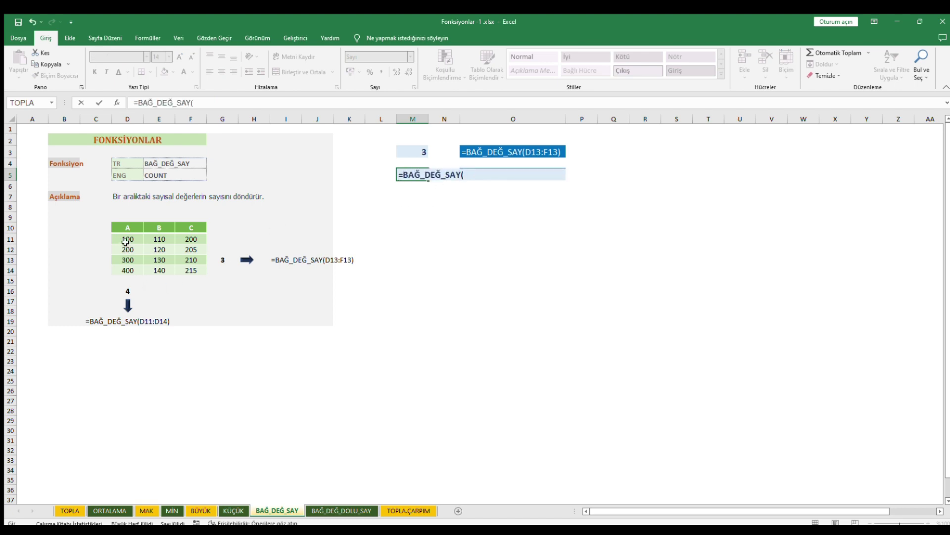
drag(125, 240, 127, 268)
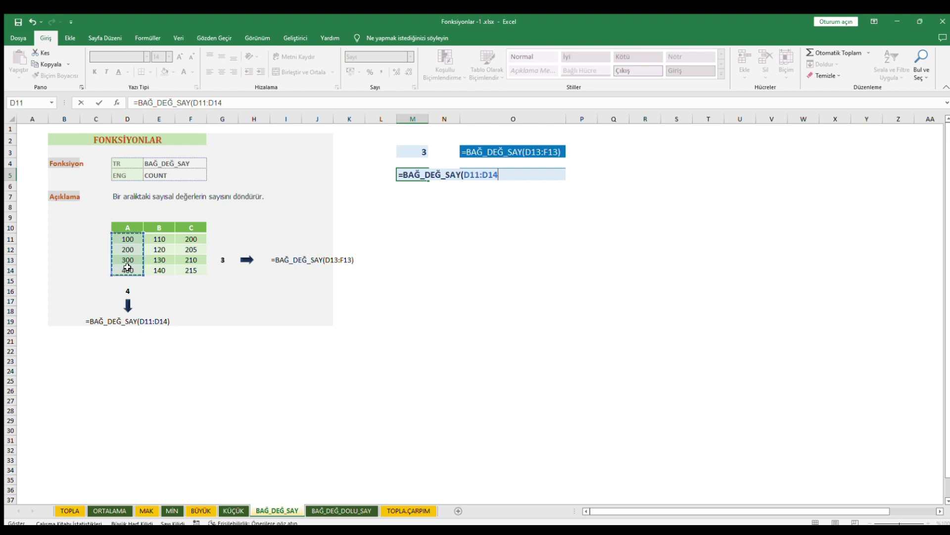
text())
key(Return)
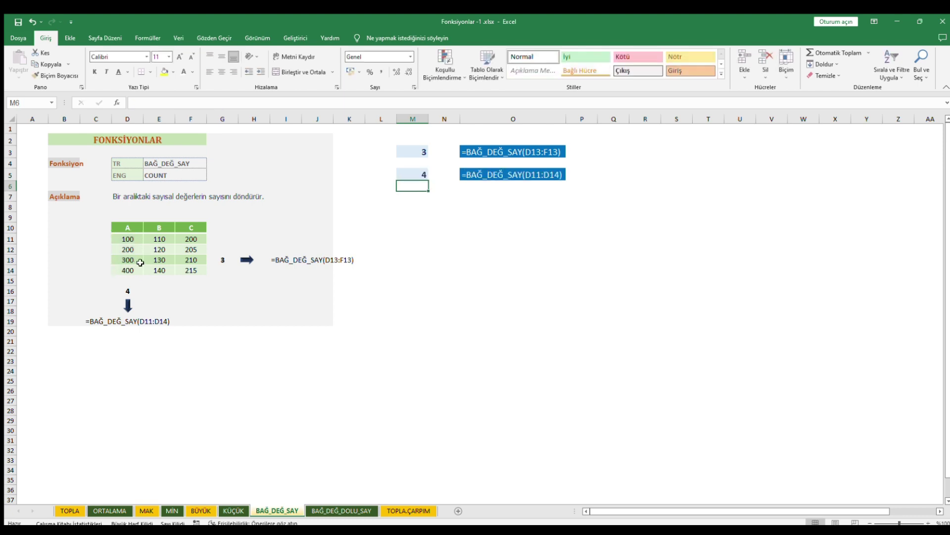
click(415, 214)
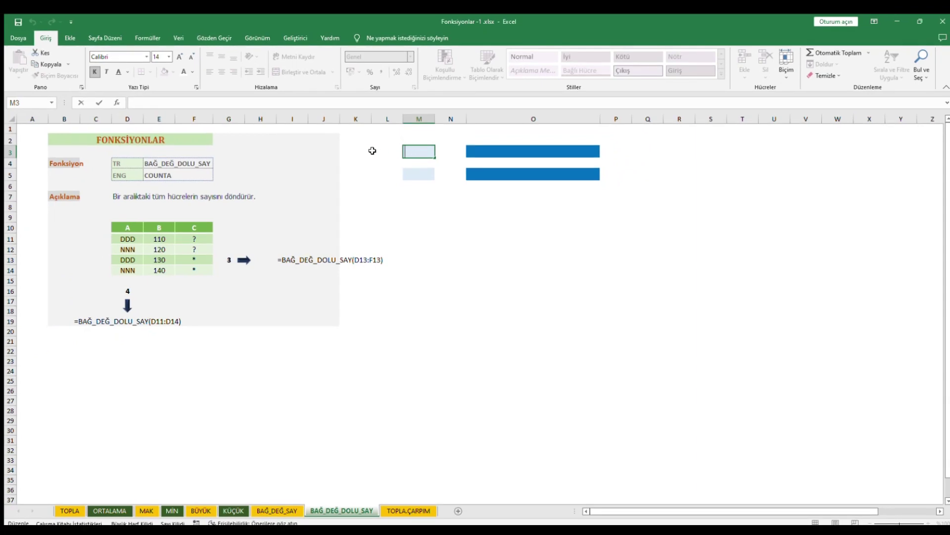
Enter =BAĞ_DEĞ_DOLU_SAY(D13:F13) in cell M3 of the BAĞ_DEĞ_DOLU_SAY sheet to count the third data row's filled cells.
text(=BAĞ)
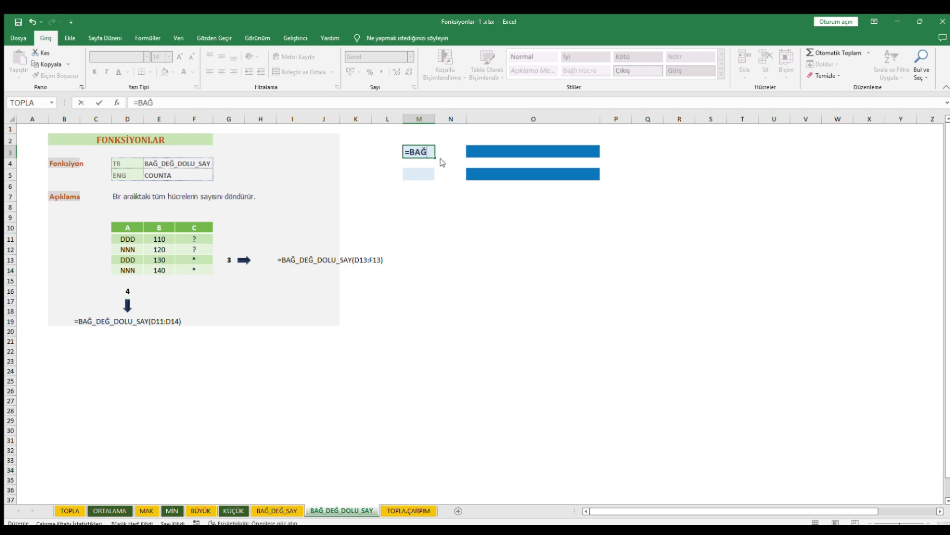
key(Tab)
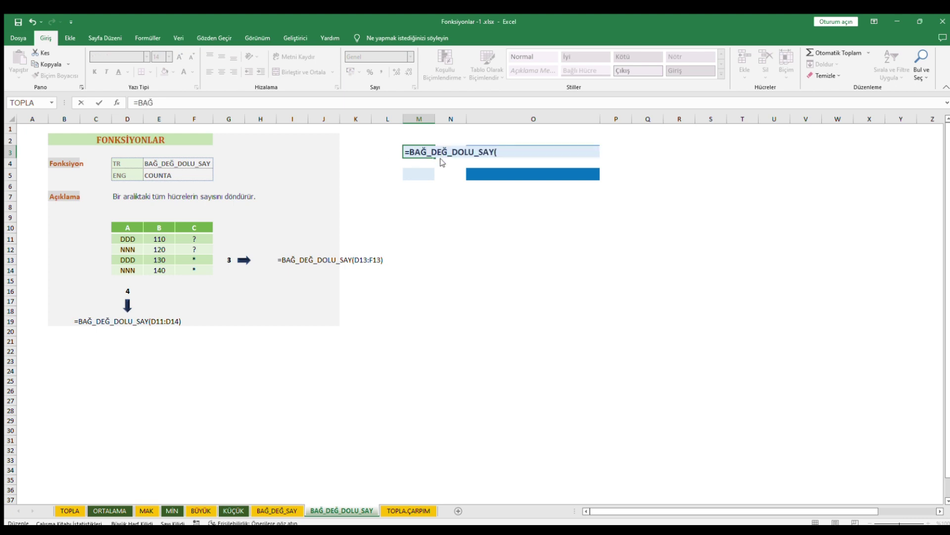
drag(130, 258, 187, 258)
text())
key(Return)
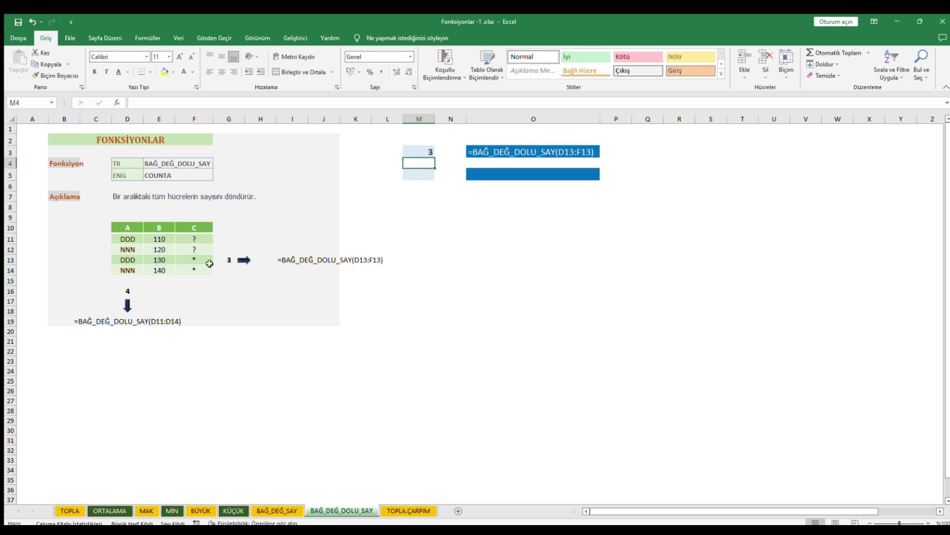
Count the filled cells of table column A in cell M5 of the BAĞ_DEĞ_DOLU_SAY sheet with =BAĞ_DEĞ_DOLU_SAY(D11:D14).
double_click(413, 175)
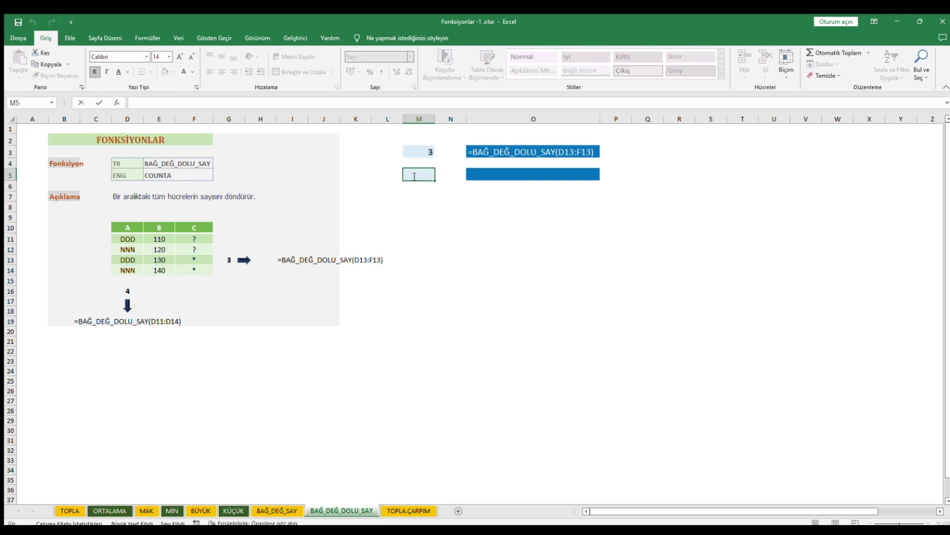
text(=BAĞ)
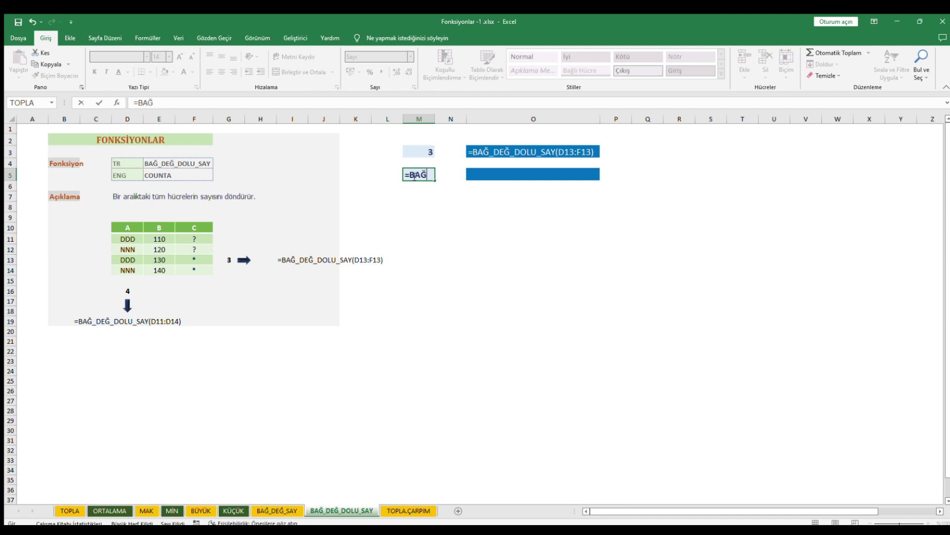
key(Tab)
drag(129, 240, 129, 267)
key(Return)
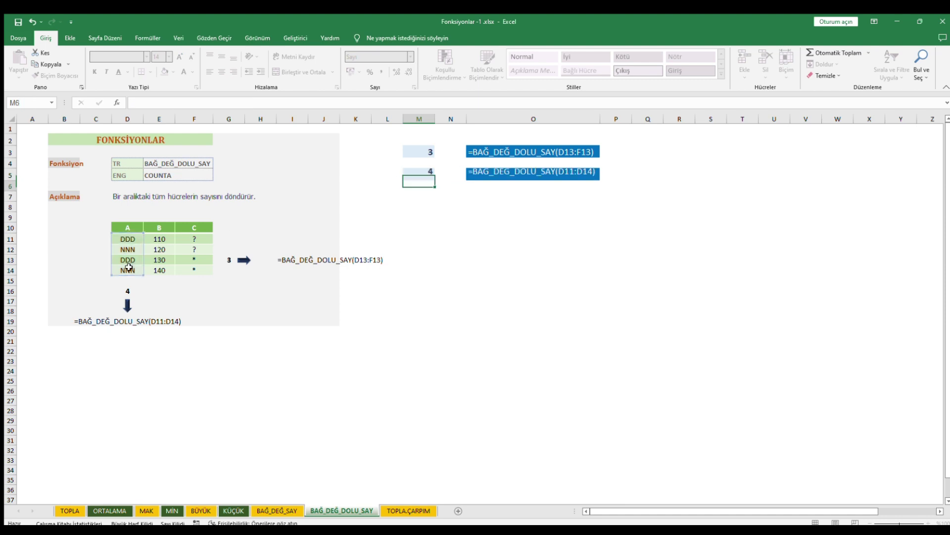
click(418, 217)
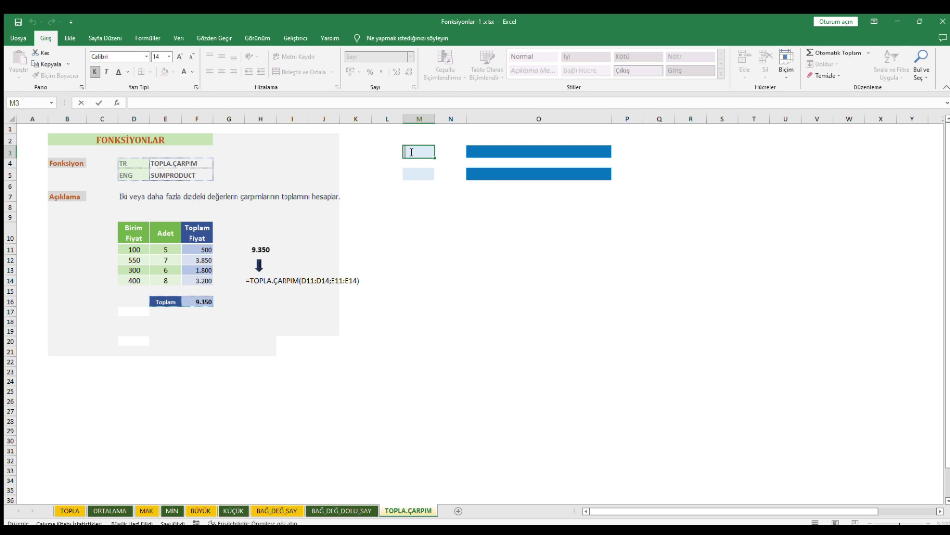
Enter =TOPLA.ÇARPIM(D11:D14;E11:E14) in cell M3 of the TOPLA.ÇARPIM sheet to sum the products of unit price and quantity.
text(=)
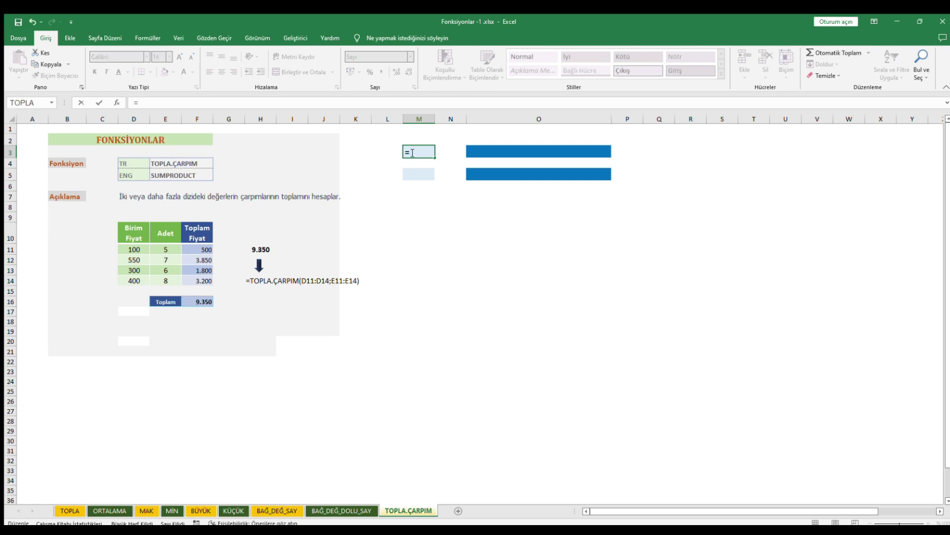
text(TOP)
key(Tab)
drag(137, 251, 139, 279)
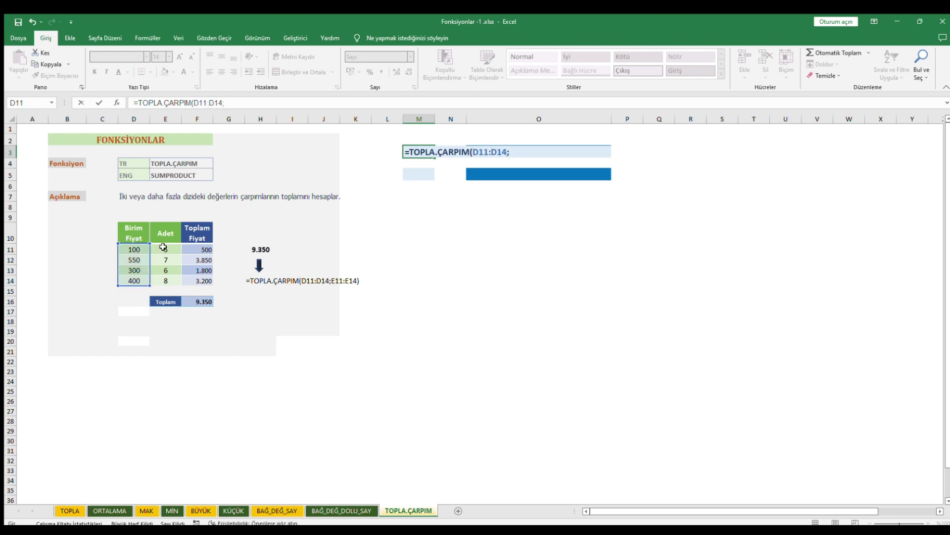
text(;)
drag(165, 248, 168, 283)
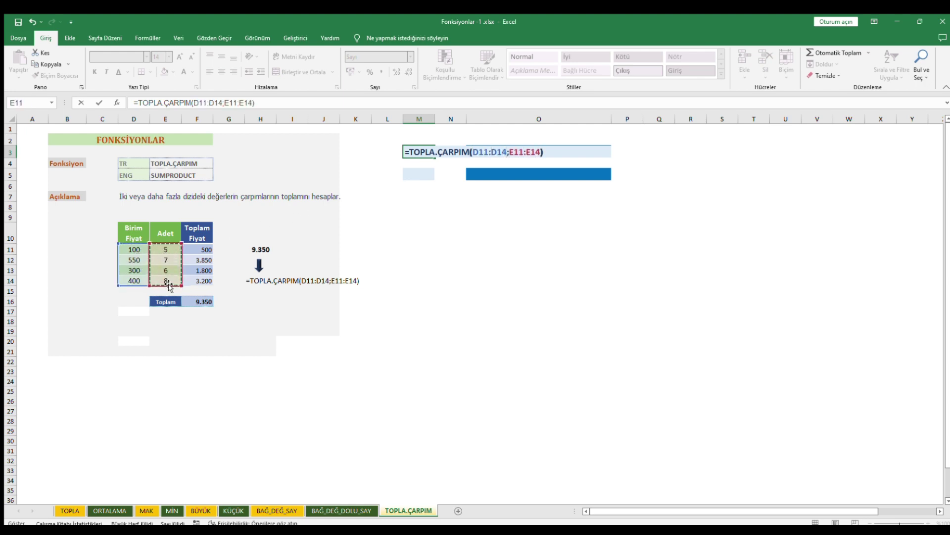
key(Return)
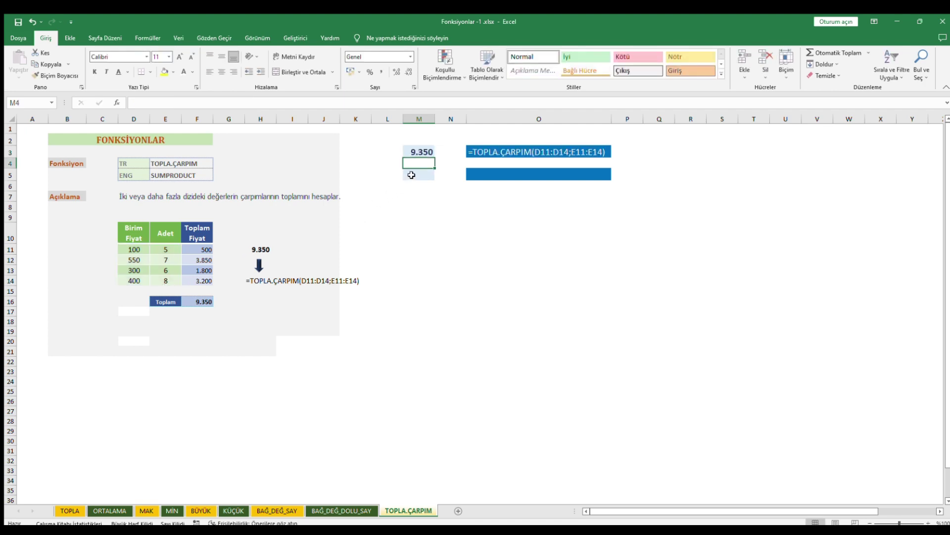
Calculate the same sum of products in cell M5 with the ranges swapped, using =TOPLA.ÇARPIM(E11:E14;D11:D14).
double_click(411, 175)
text(=TO)
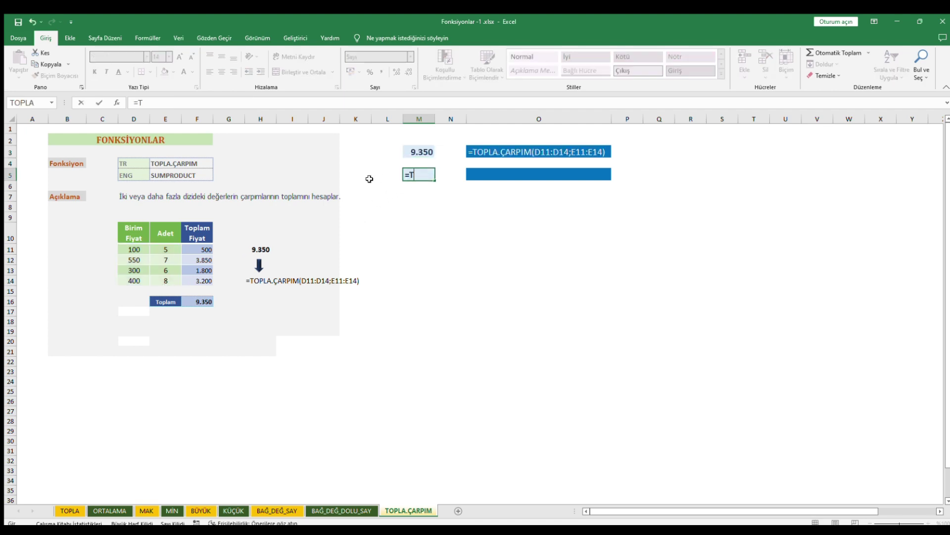
double_click(445, 209)
drag(181, 251, 177, 281)
text(;)
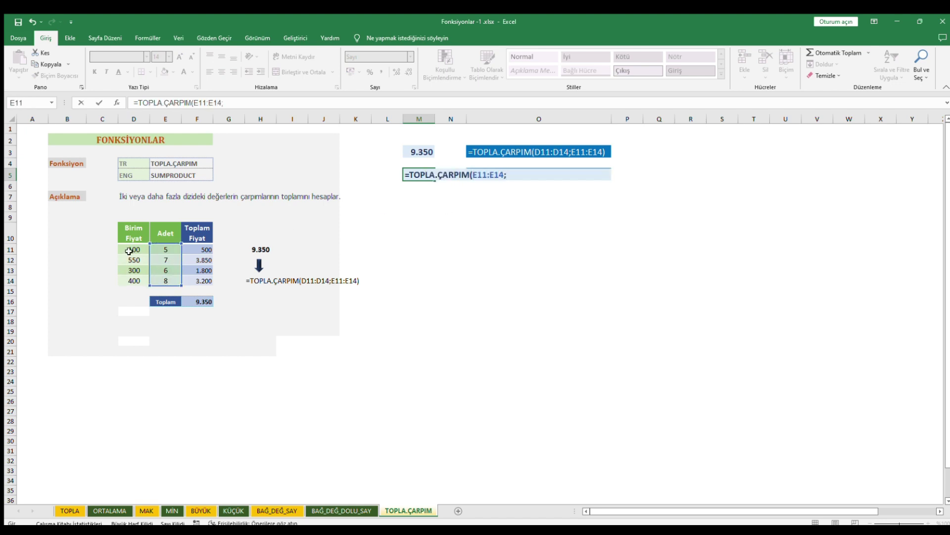
drag(129, 250, 130, 281)
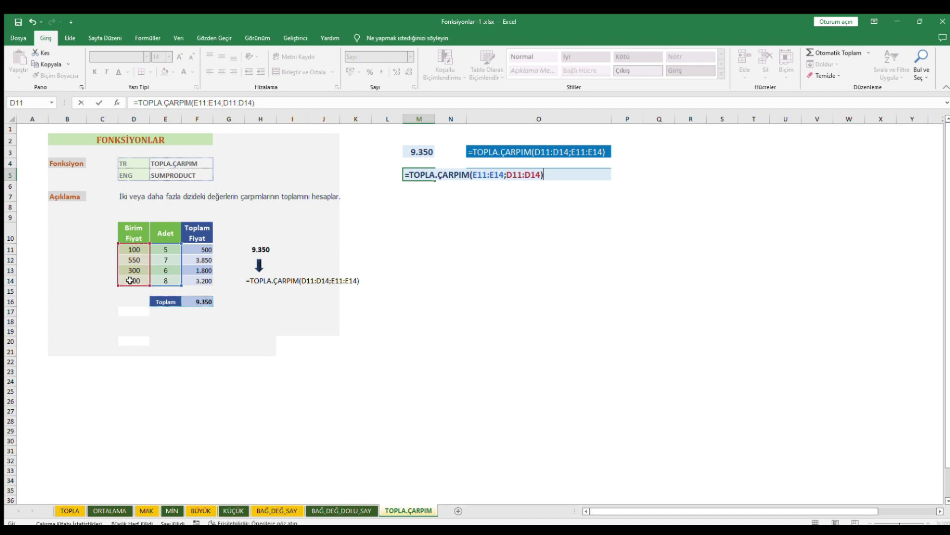
text())
key(Return)
click(415, 217)
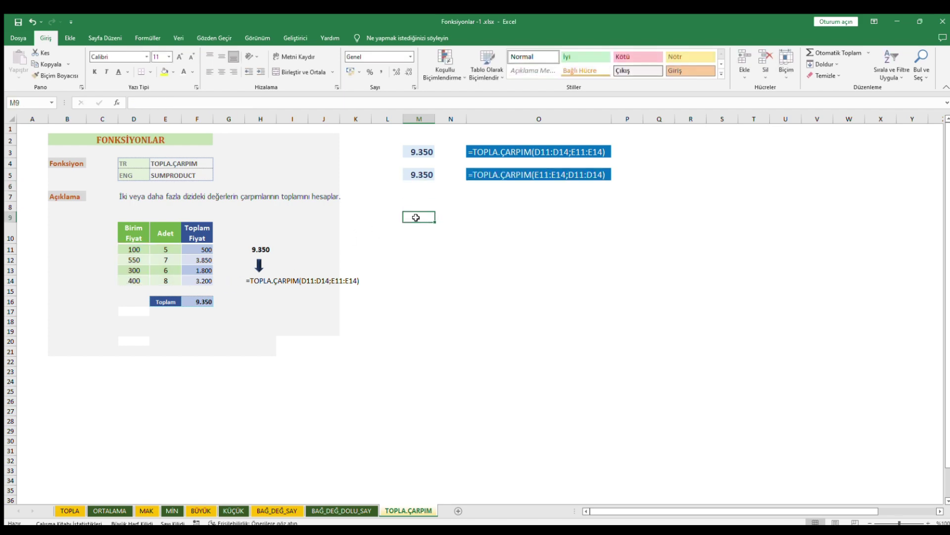